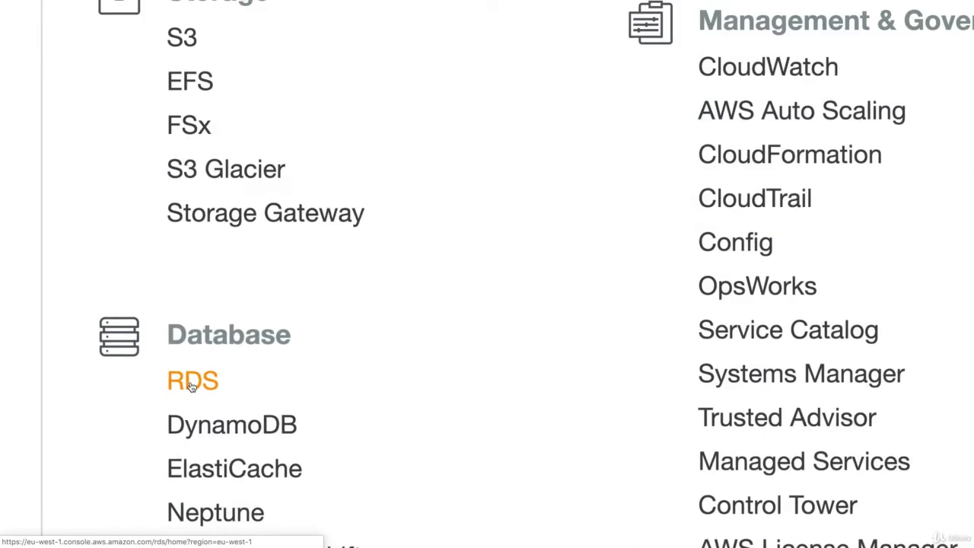
Open the Amazon RDS service from the Database section of the services list.
click(191, 382)
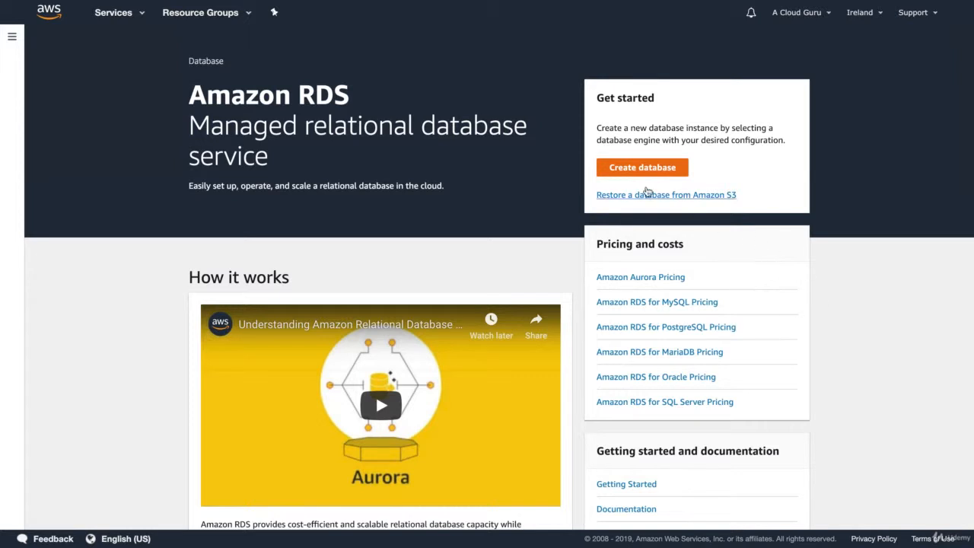
Start a new database with the MySQL engine and the Dev/Test - MySQL use case.
click(636, 171)
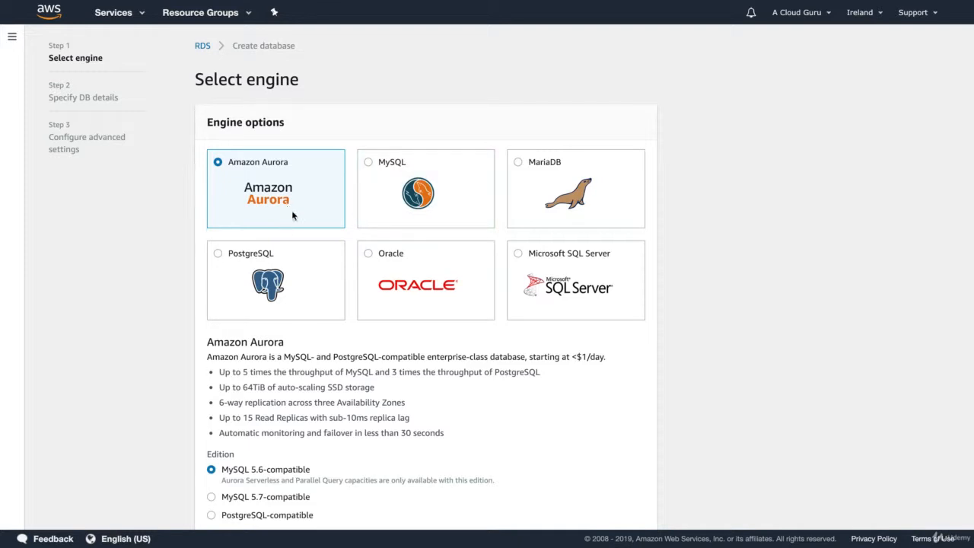
click(405, 200)
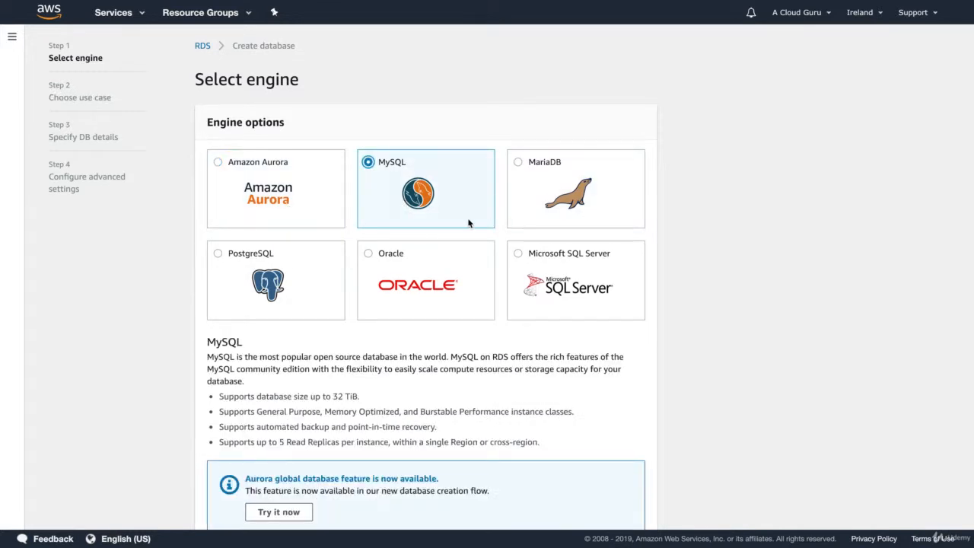
scroll(468, 222, down, 2)
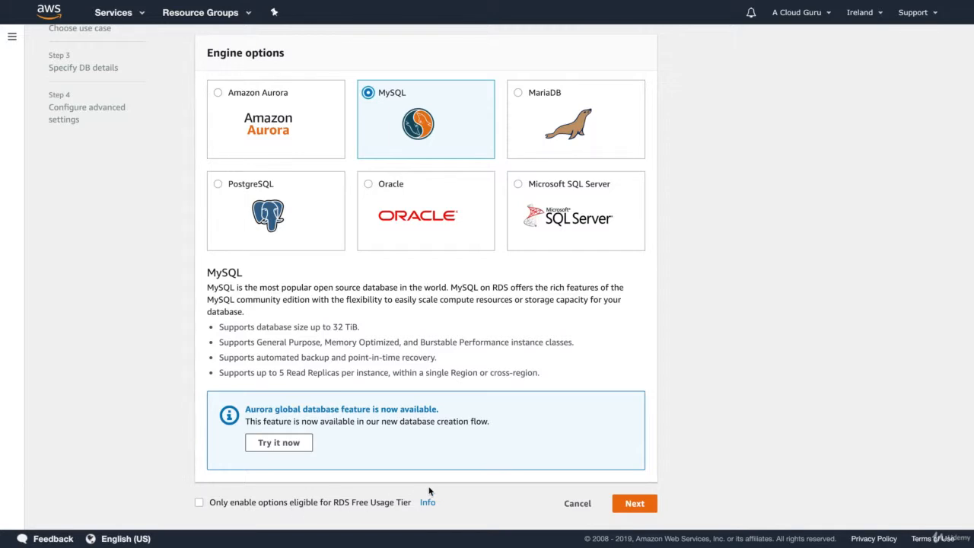
click(635, 504)
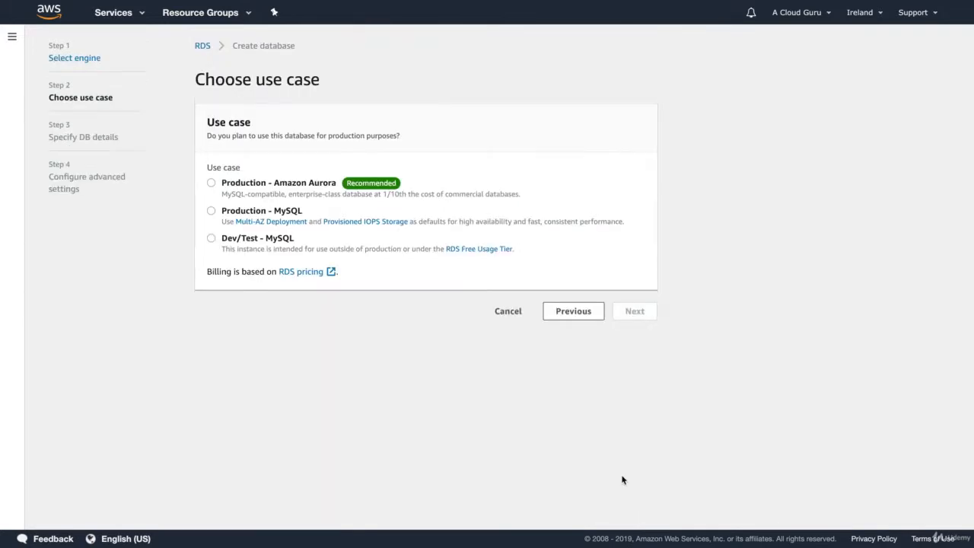
click(267, 241)
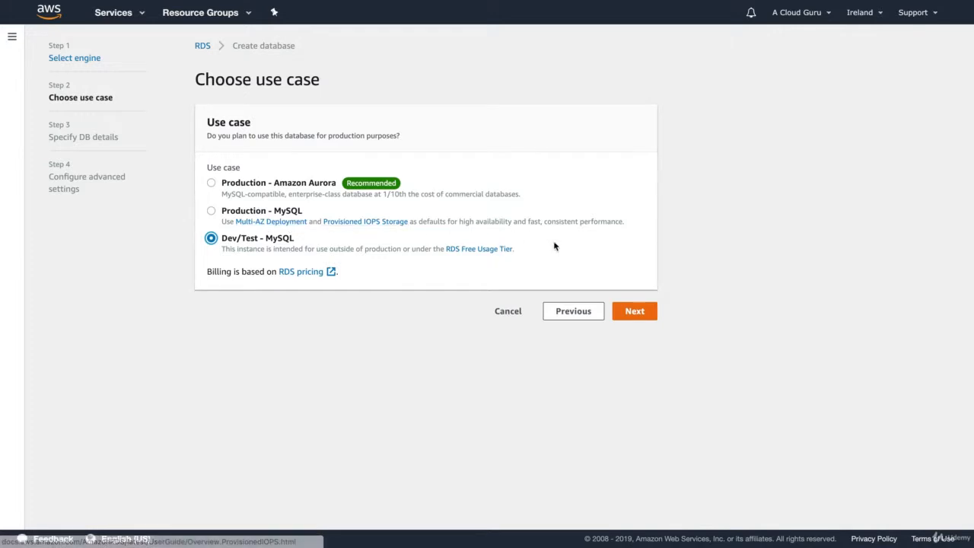
click(636, 312)
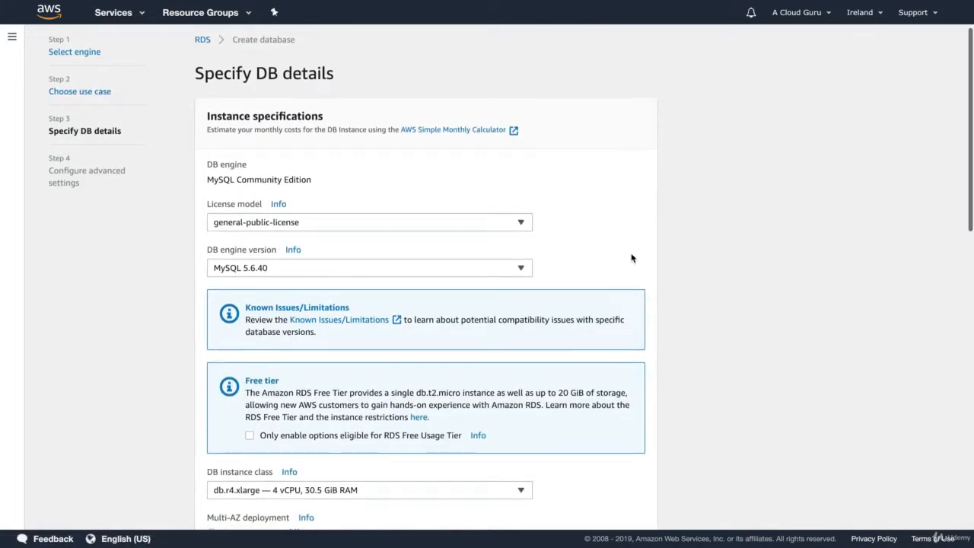
Choose the db.t2.micro instance class, bringing the estimate down to 15.68 USD per month.
scroll(631, 258, down, 1)
scroll(631, 257, down, 2)
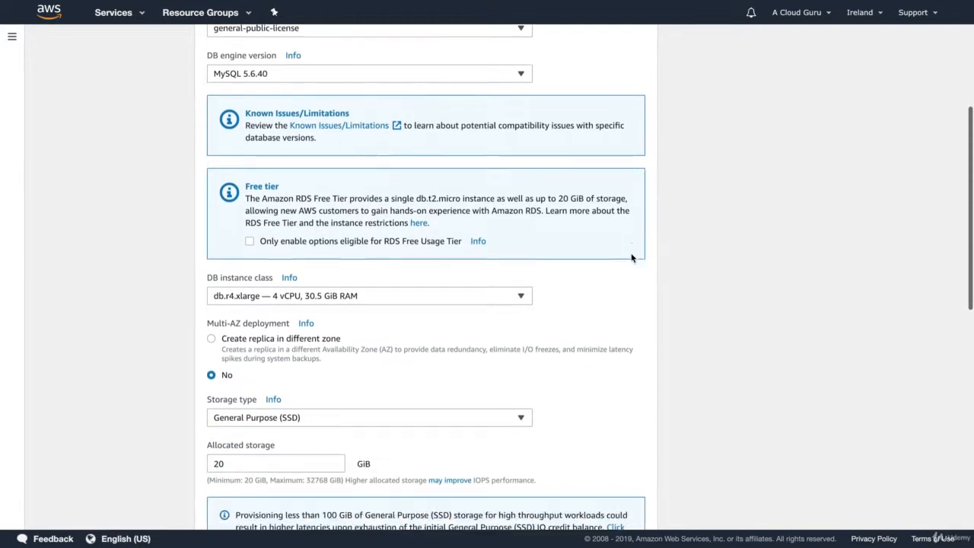
click(313, 254)
scroll(313, 304, up, 7)
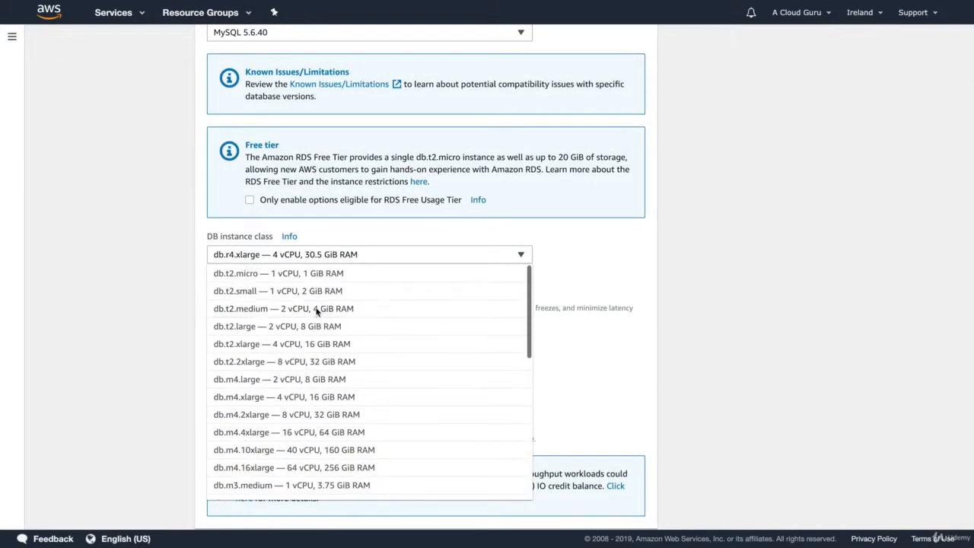
scroll(251, 422, down, 1)
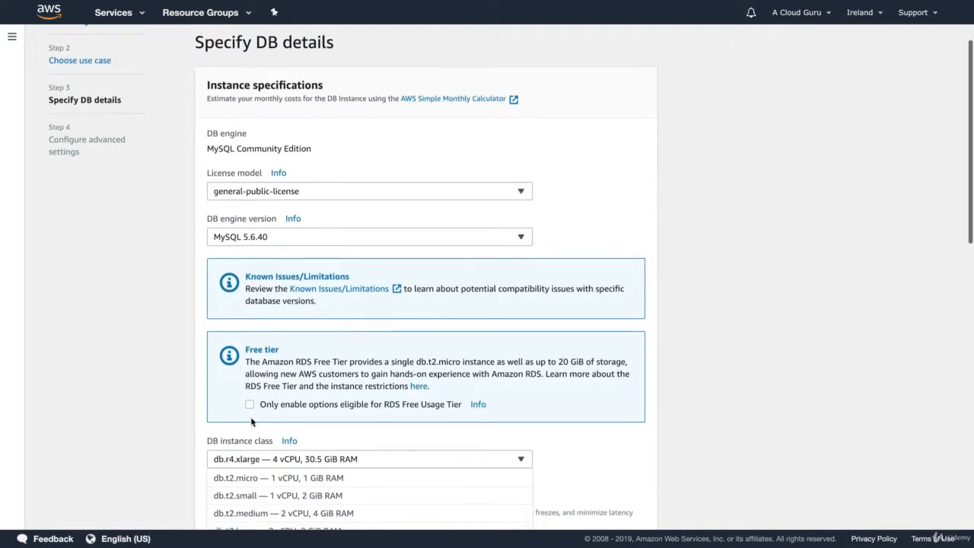
scroll(168, 474, up, 1)
scroll(112, 431, down, 3)
scroll(112, 432, down, 2)
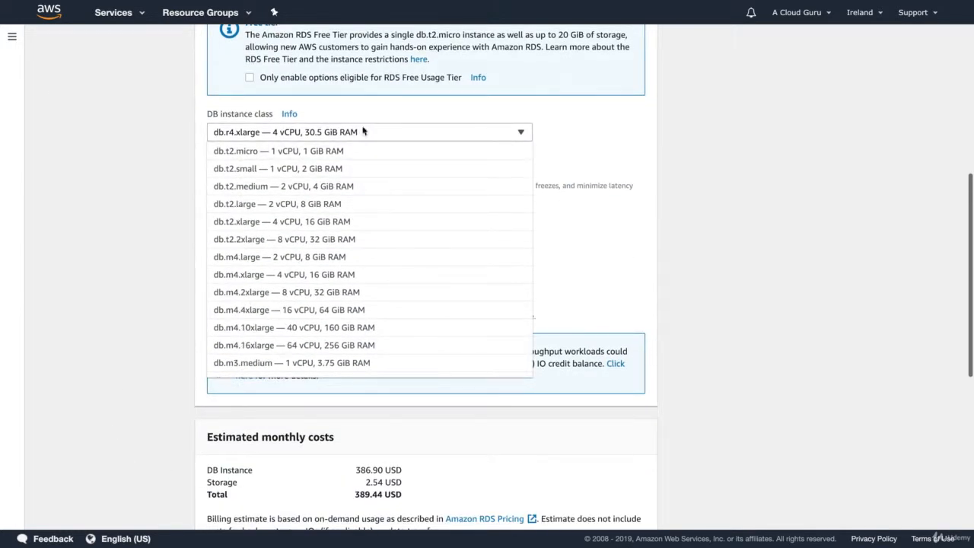
click(286, 159)
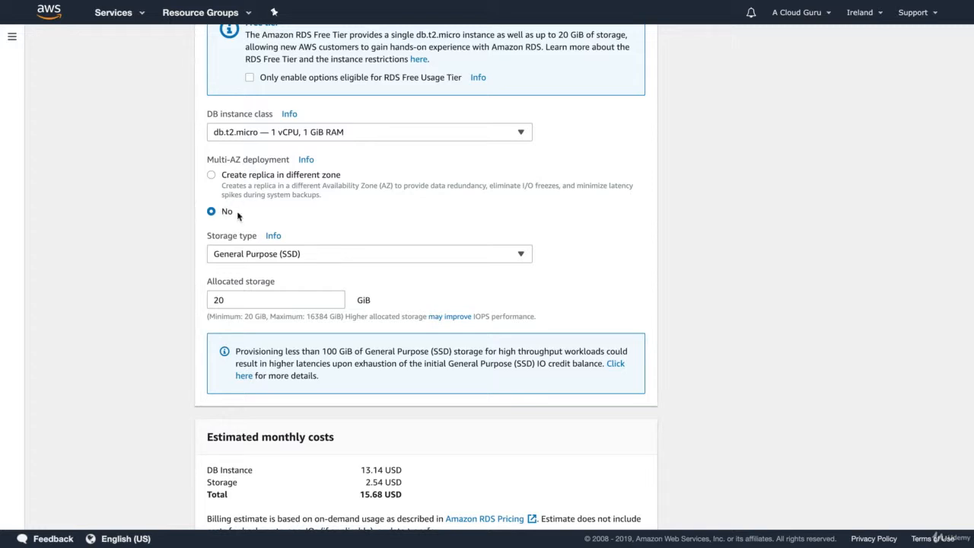
scroll(124, 299, down, 2)
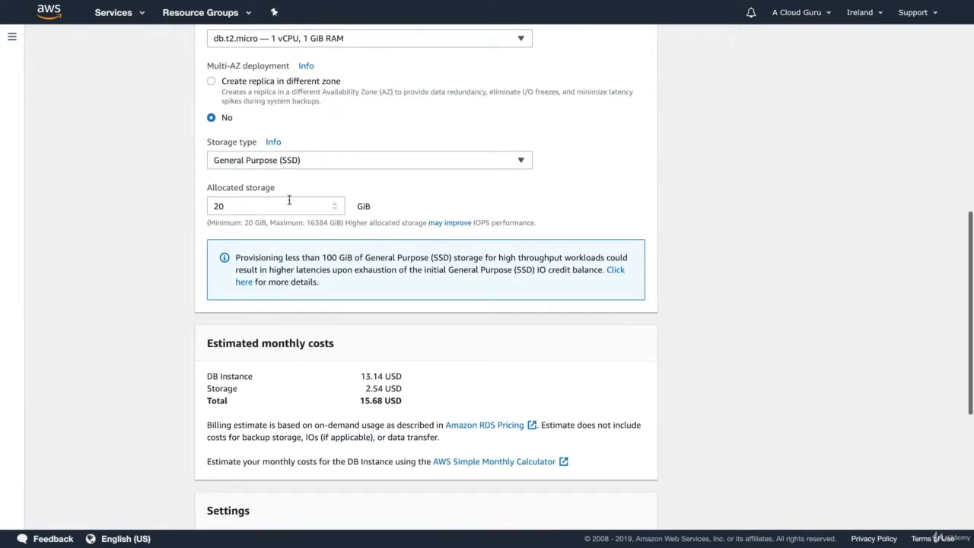
scroll(162, 252, down, 2)
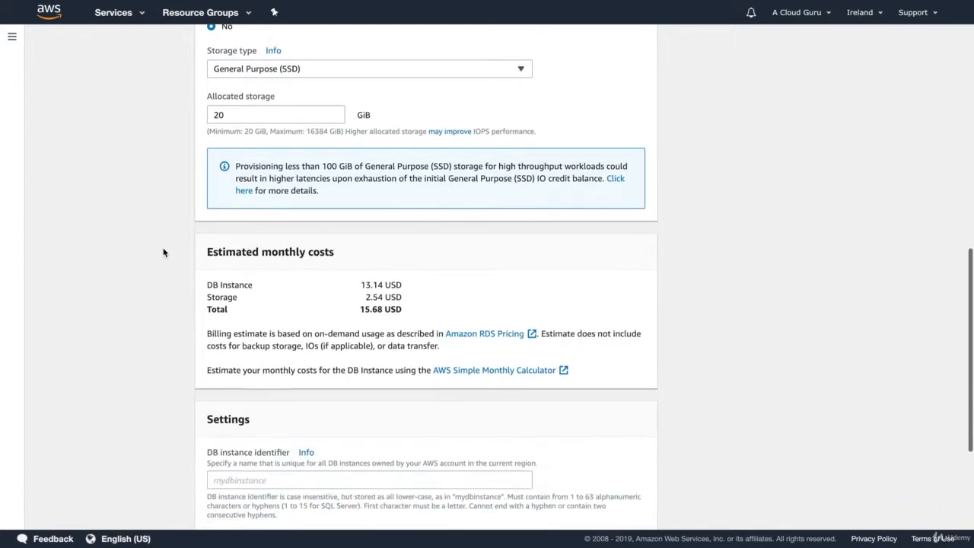
scroll(191, 247, down, 2)
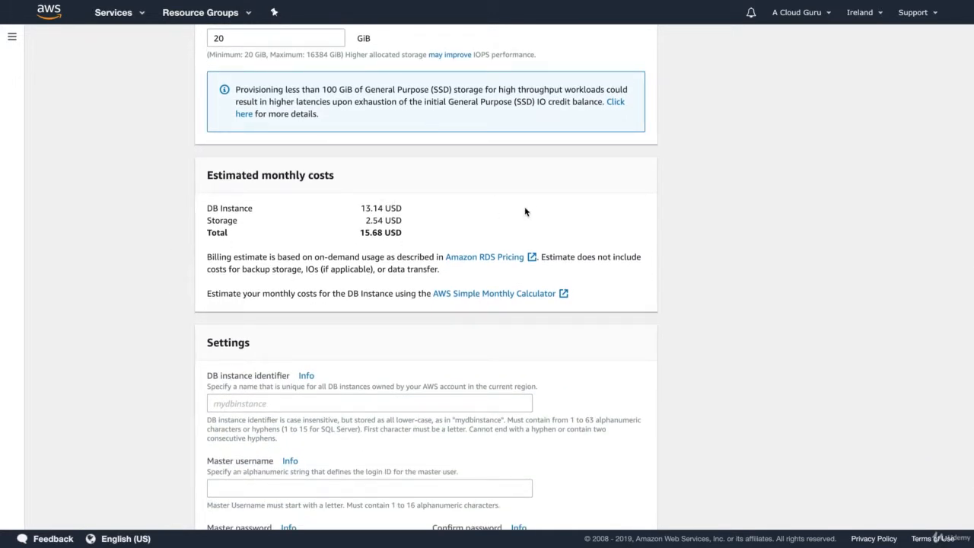
scroll(524, 211, down, 1)
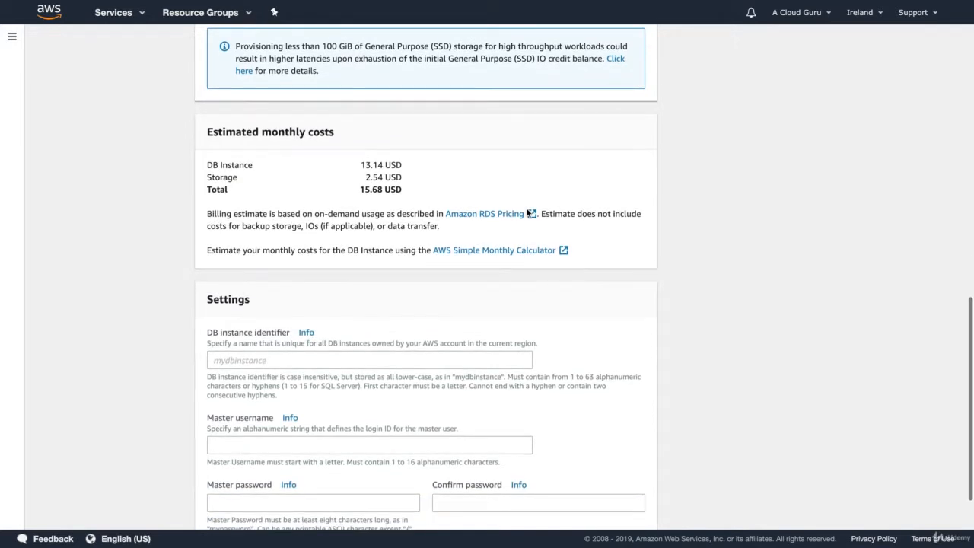
scroll(526, 211, down, 2)
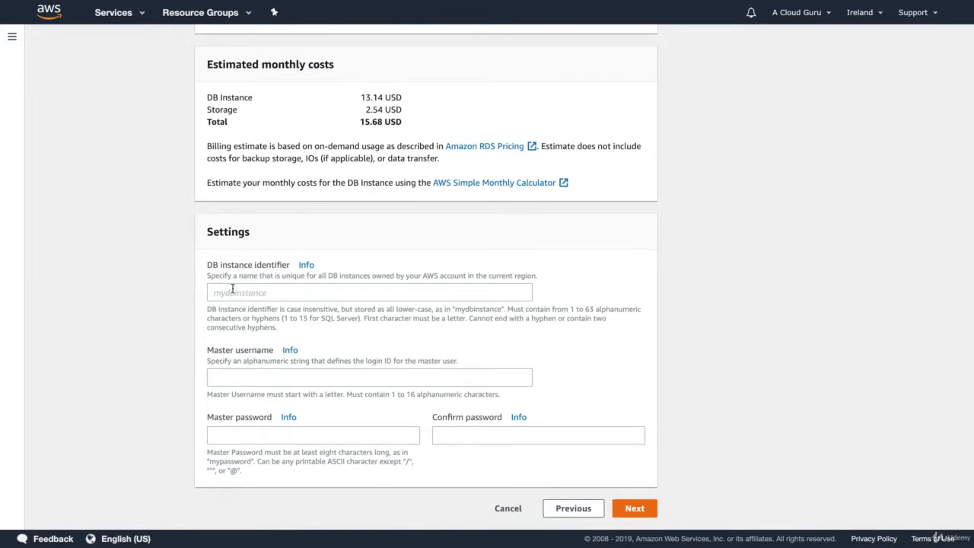
Name the DB instance acloudguru, set the master username and password, and continue.
click(232, 289)
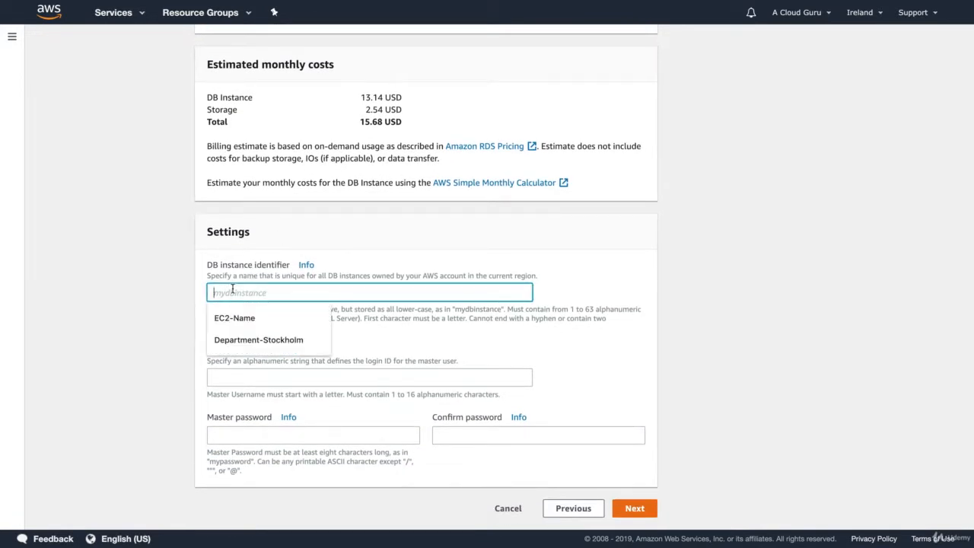
text(acloudguru)
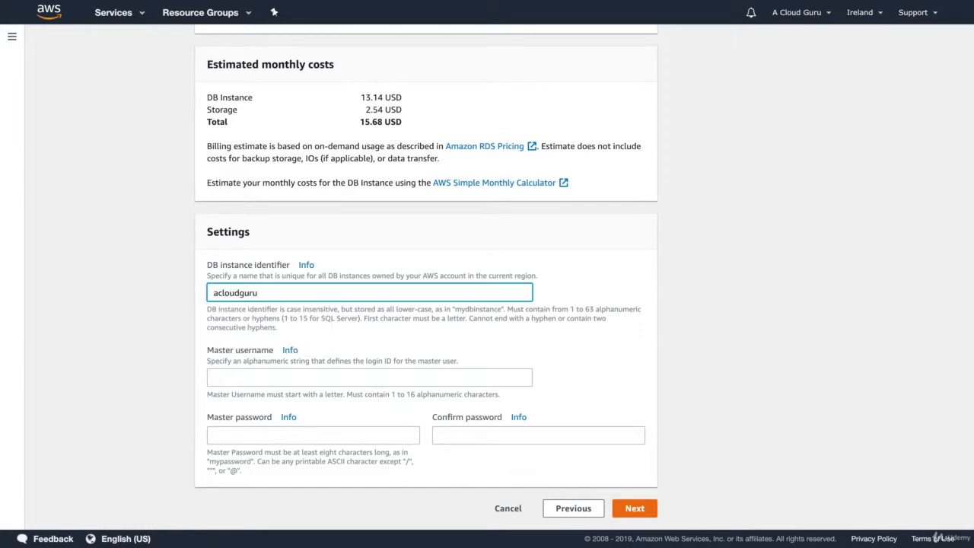
key(ctrl+a)
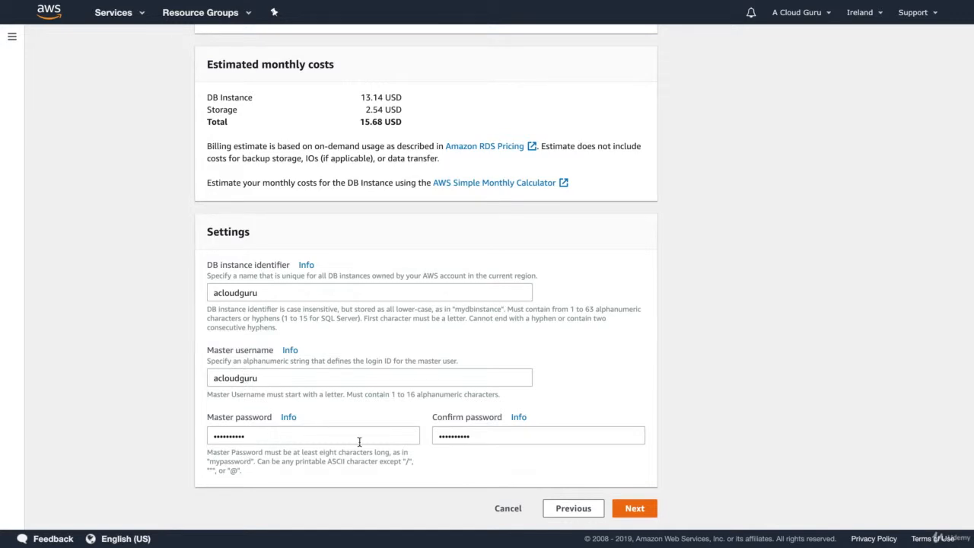
click(634, 508)
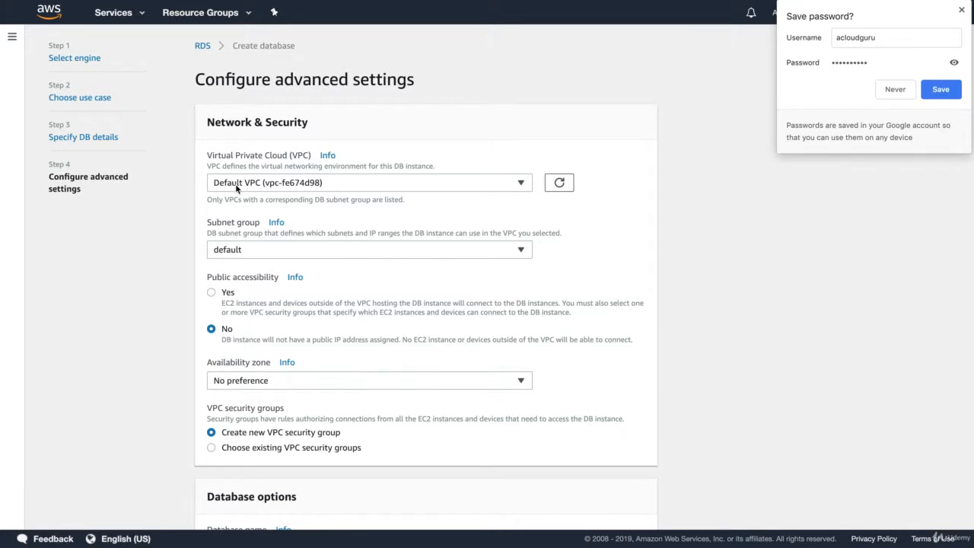
Keep the default subnet group and leave the availability zone at No preference.
click(257, 251)
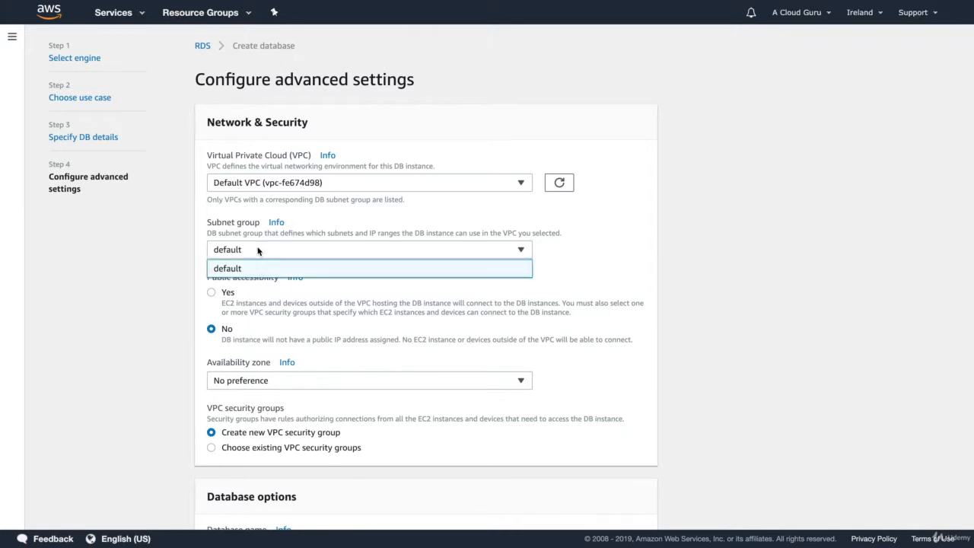
click(257, 251)
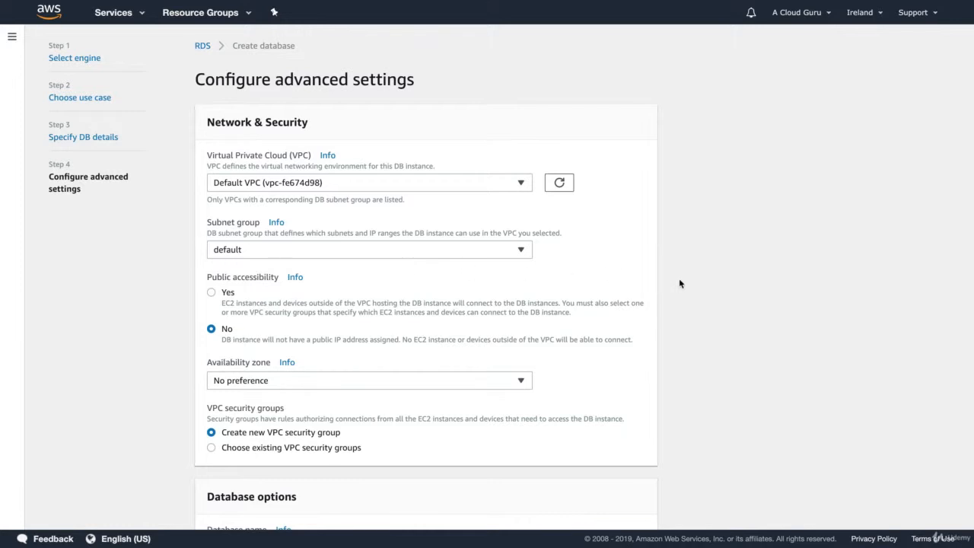
scroll(679, 283, down, 3)
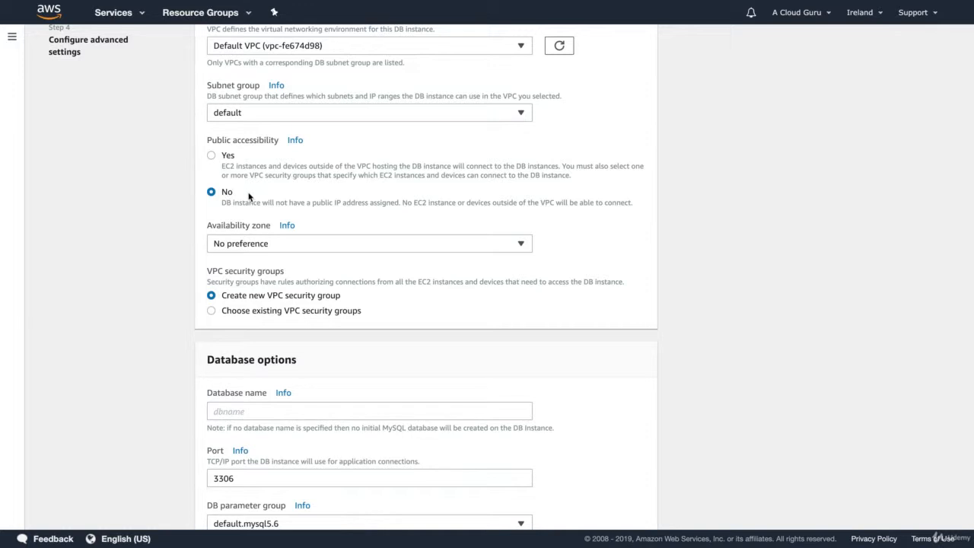
click(240, 244)
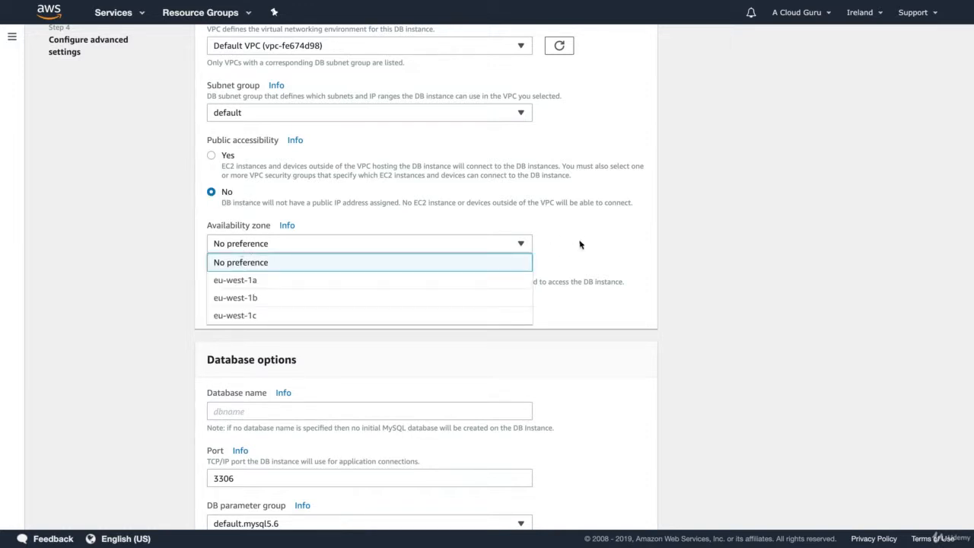
click(696, 239)
Enter acloudguru as the initial database name.
scroll(696, 239, down, 1)
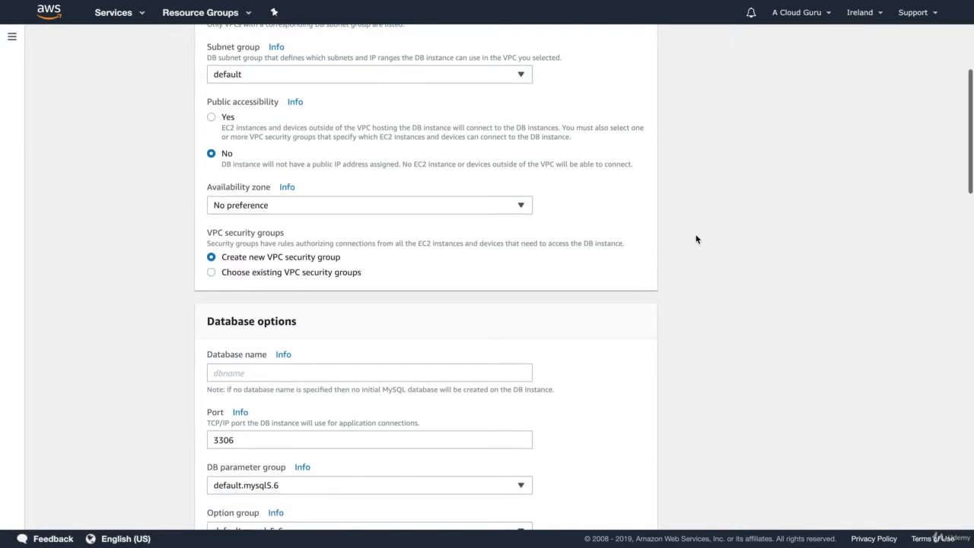
scroll(696, 239, down, 1)
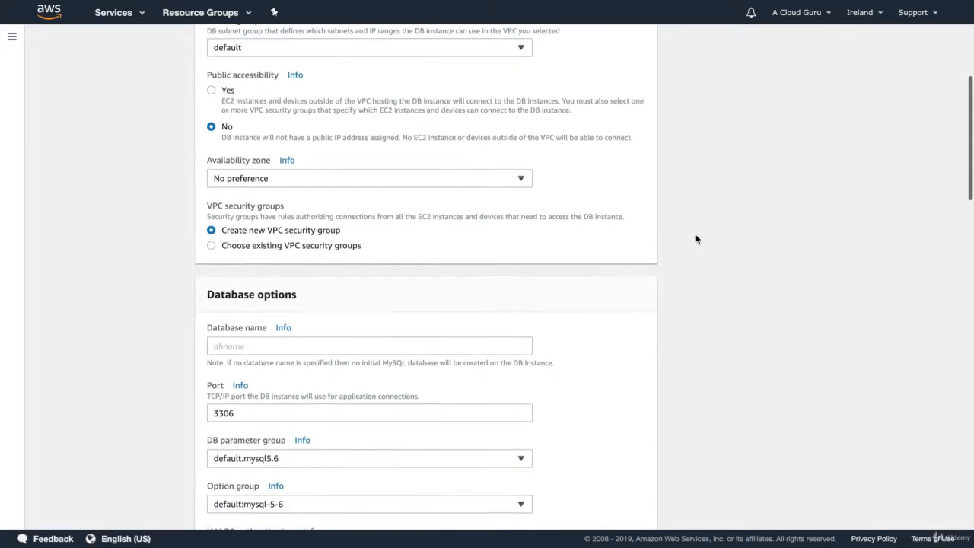
scroll(696, 239, down, 2)
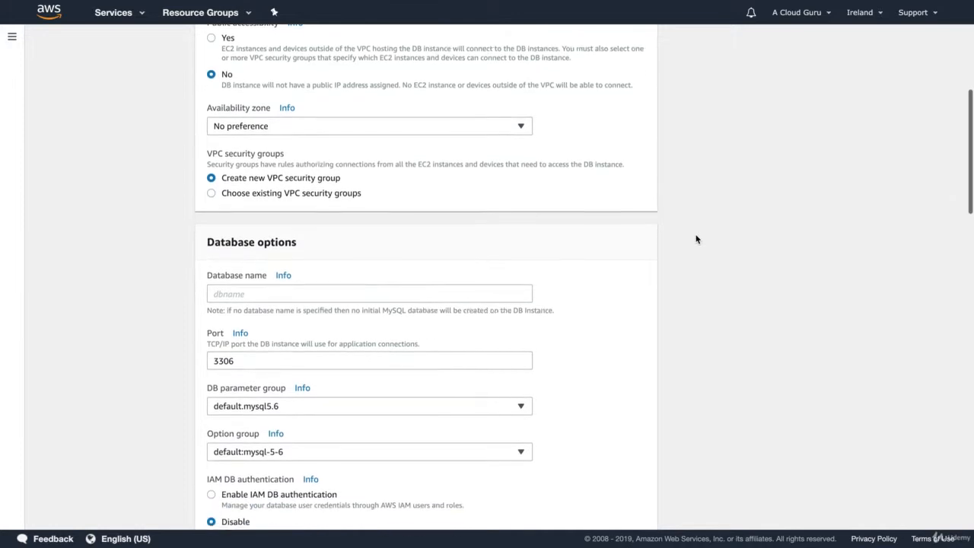
click(233, 219)
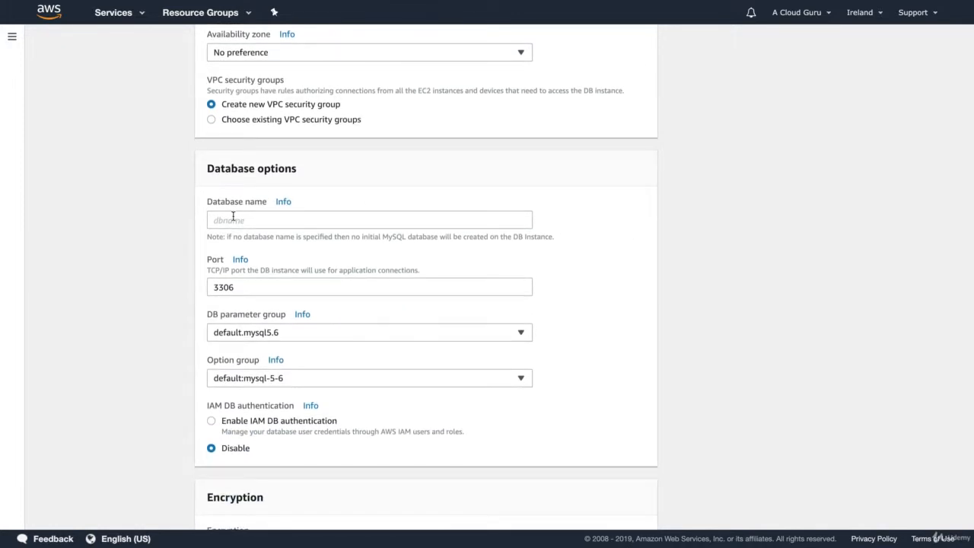
text(acloudguru)
scroll(269, 221, down, 4)
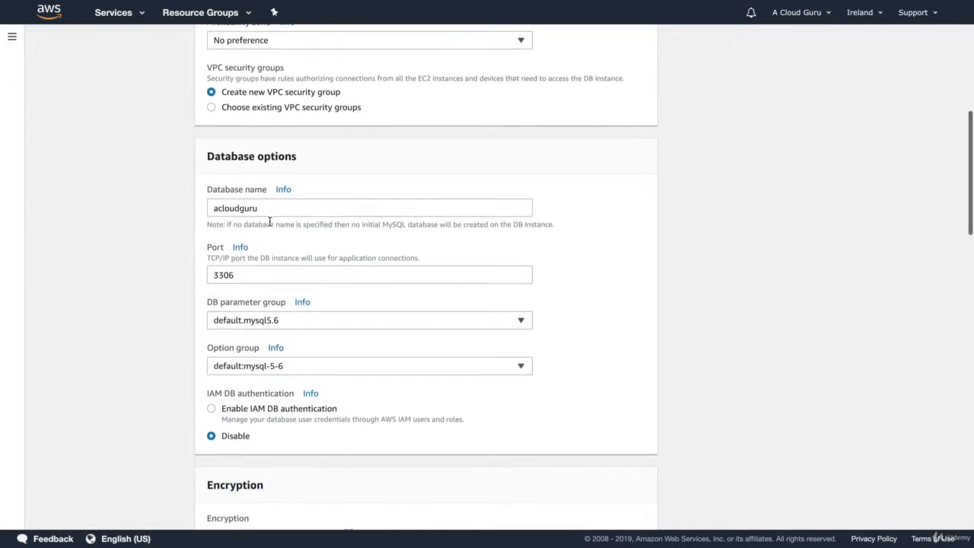
scroll(269, 224, down, 3)
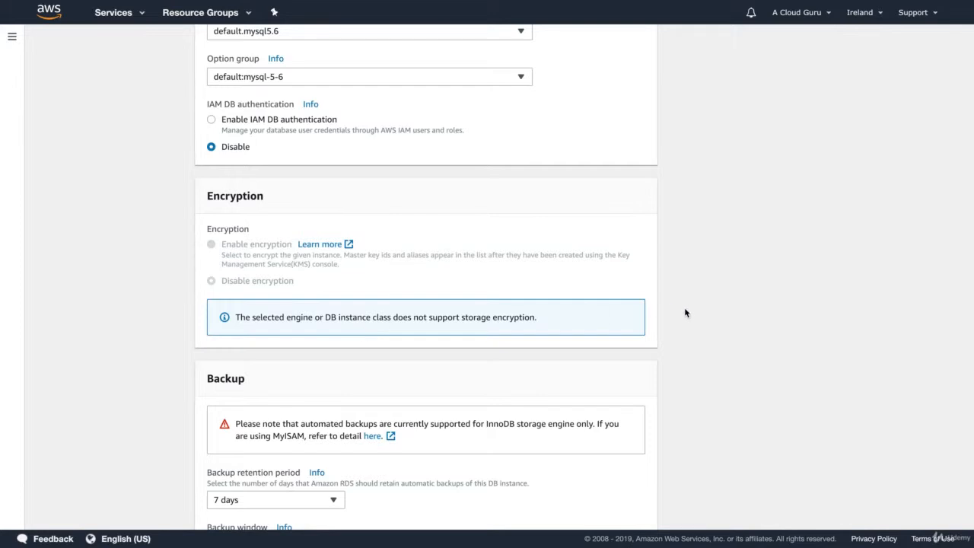
Set the backup retention period to 0 days to disable automated backups.
scroll(685, 312, down, 3)
scroll(685, 312, down, 2)
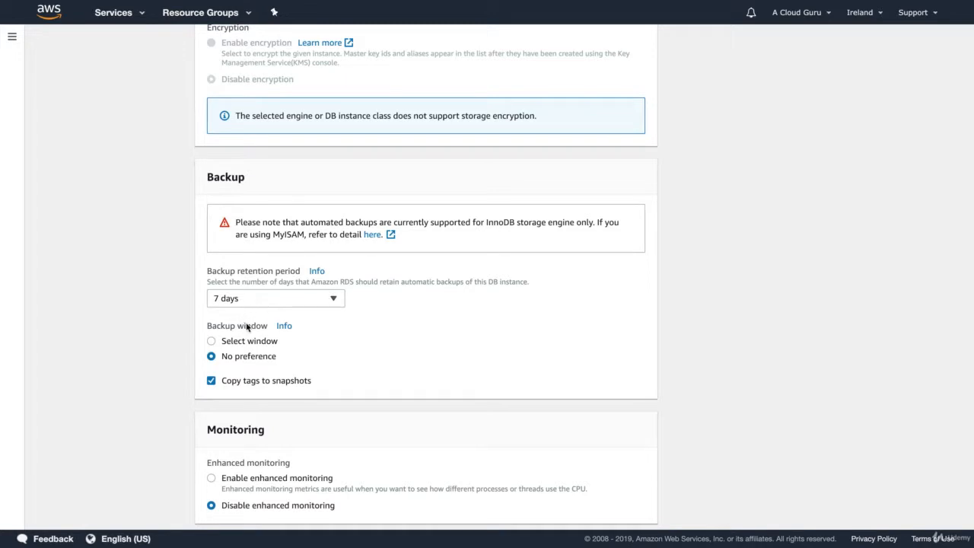
click(262, 299)
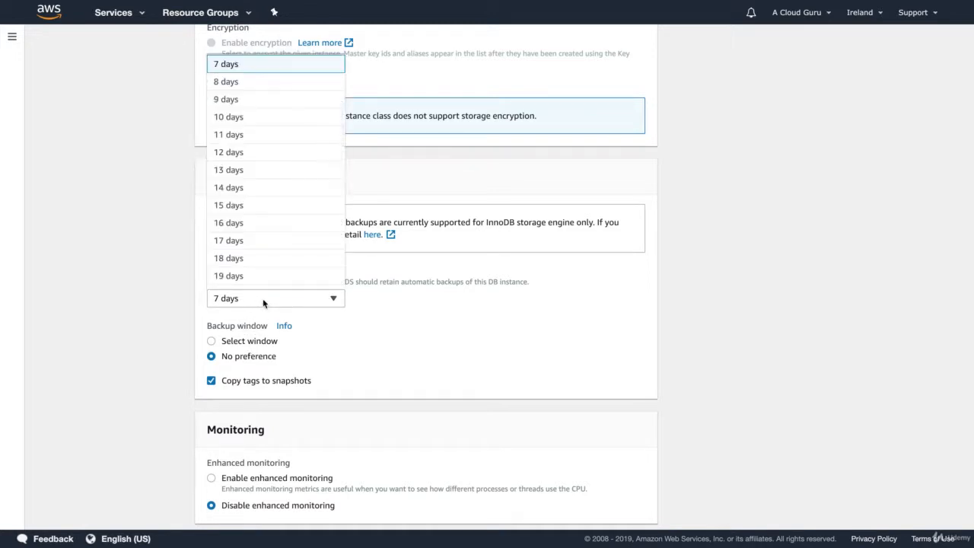
click(436, 344)
click(273, 298)
scroll(272, 308, up, 4)
scroll(256, 426, up, 3)
scroll(256, 426, up, 1)
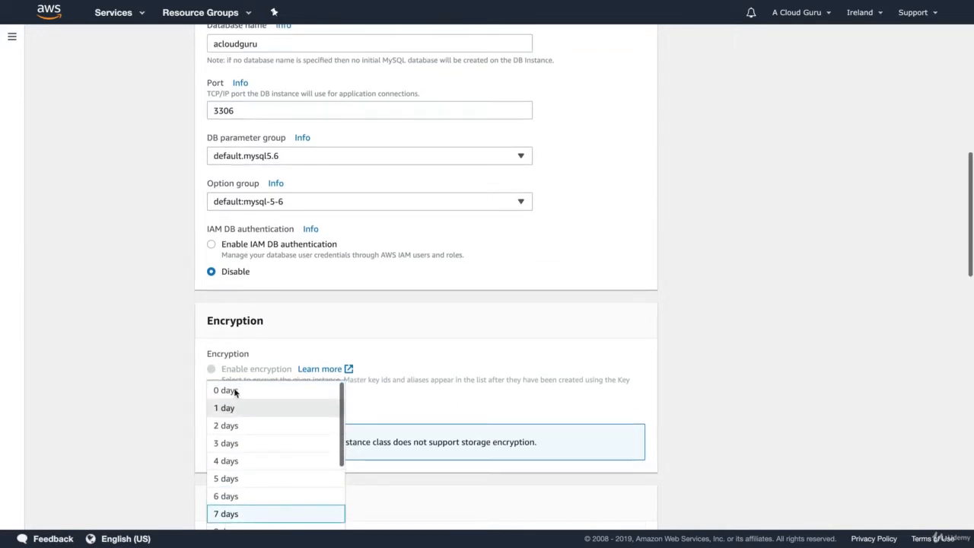
click(230, 390)
Submit the creation of the RDS MySQL database.
scroll(777, 292, down, 6)
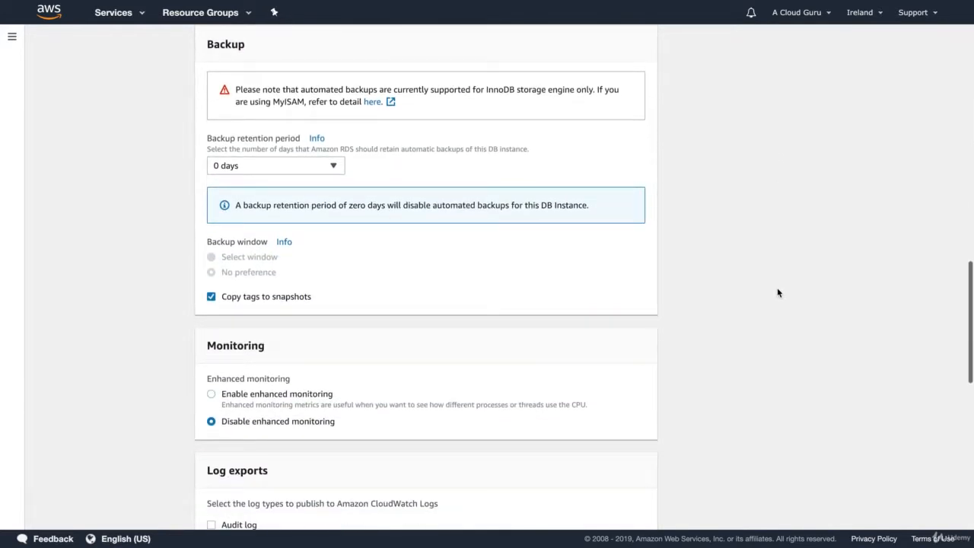
scroll(378, 302, down, 2)
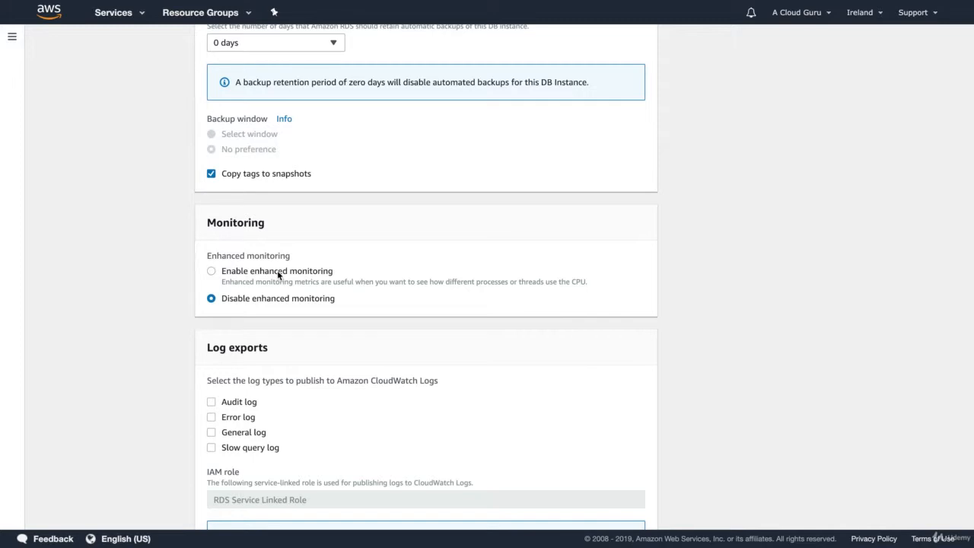
scroll(460, 278, down, 2)
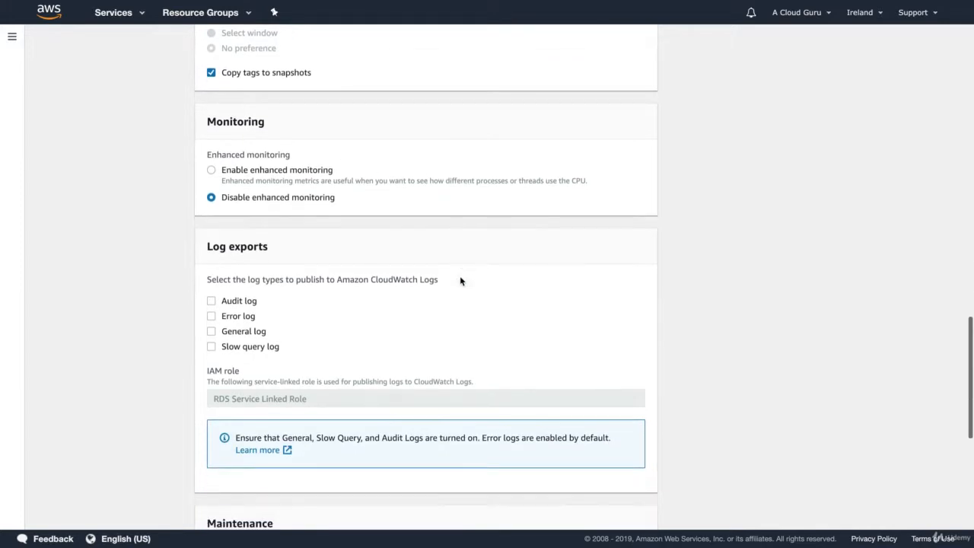
scroll(460, 281, down, 3)
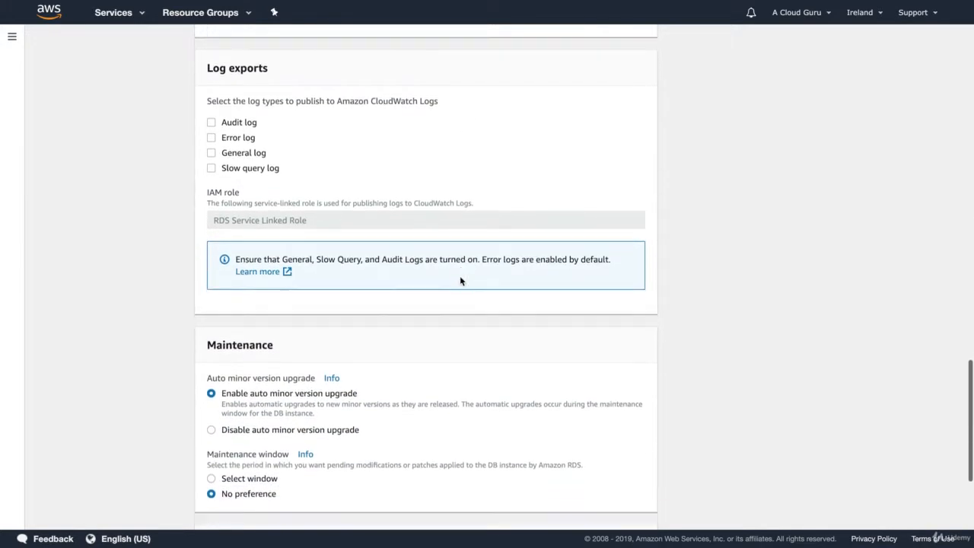
scroll(459, 277, down, 3)
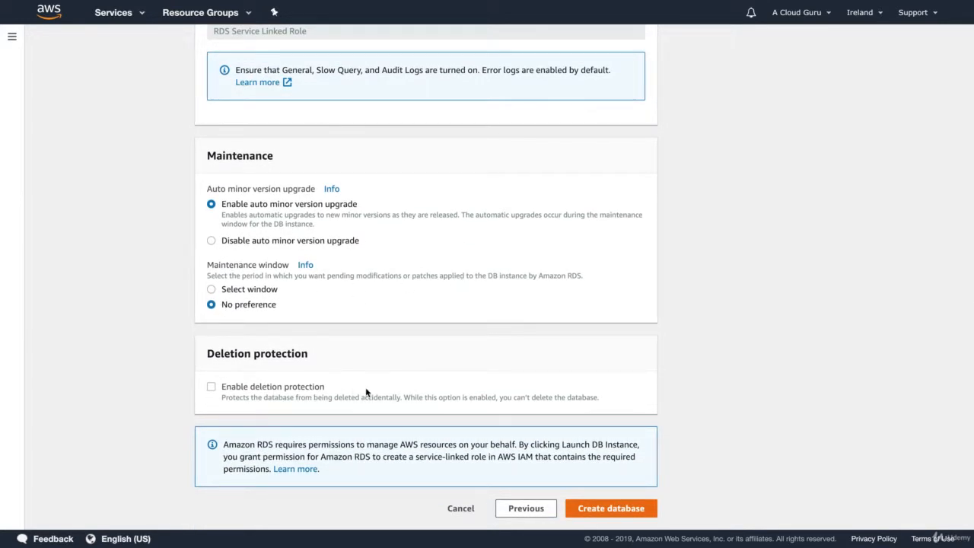
click(621, 513)
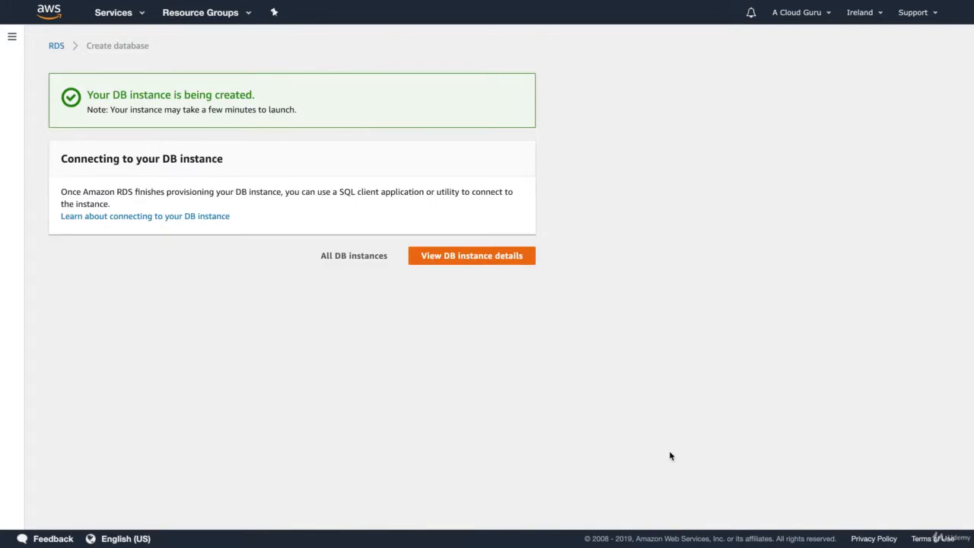
Check the acloudguru instance details, then return to the RDS dashboard.
click(489, 255)
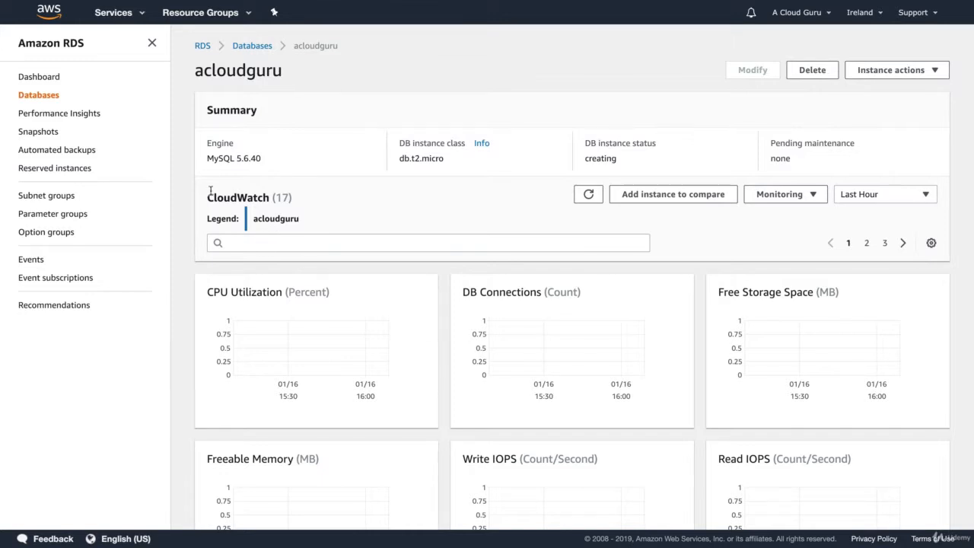
click(40, 80)
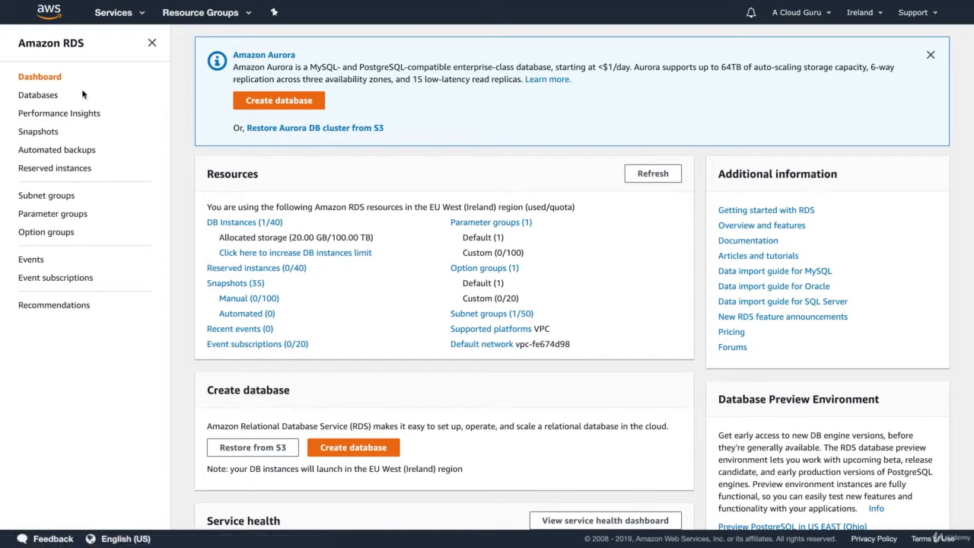
Begin launching a new EC2 instance from the Amazon Linux 2 AMI.
click(137, 14)
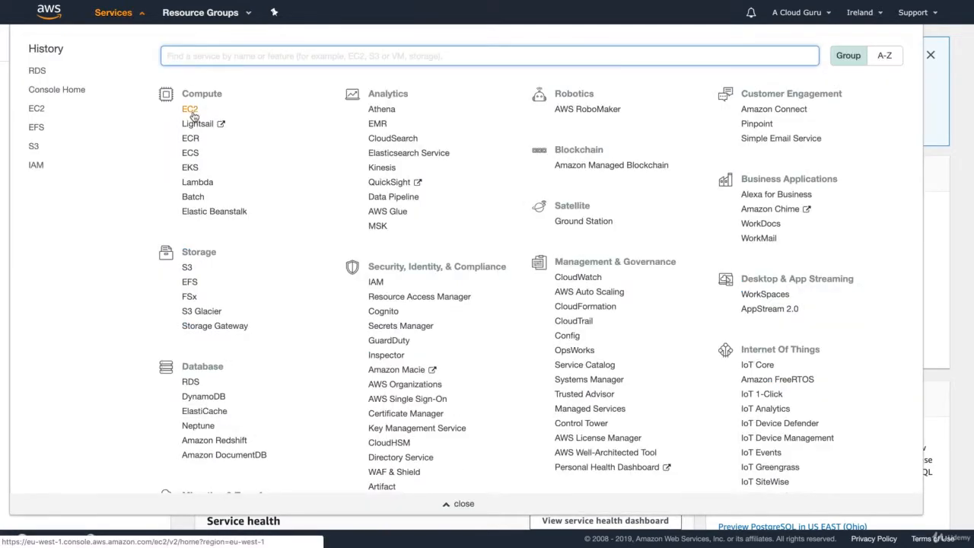
click(192, 111)
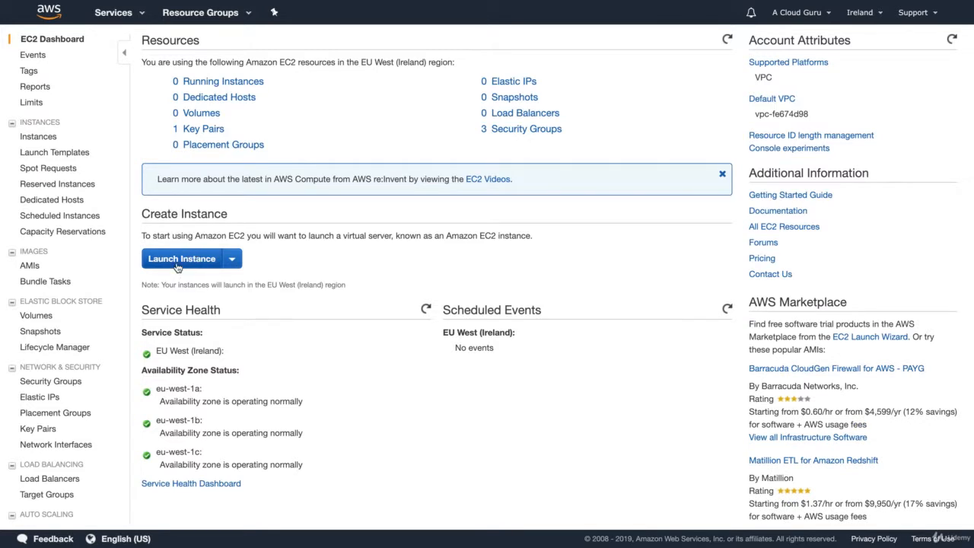
click(177, 262)
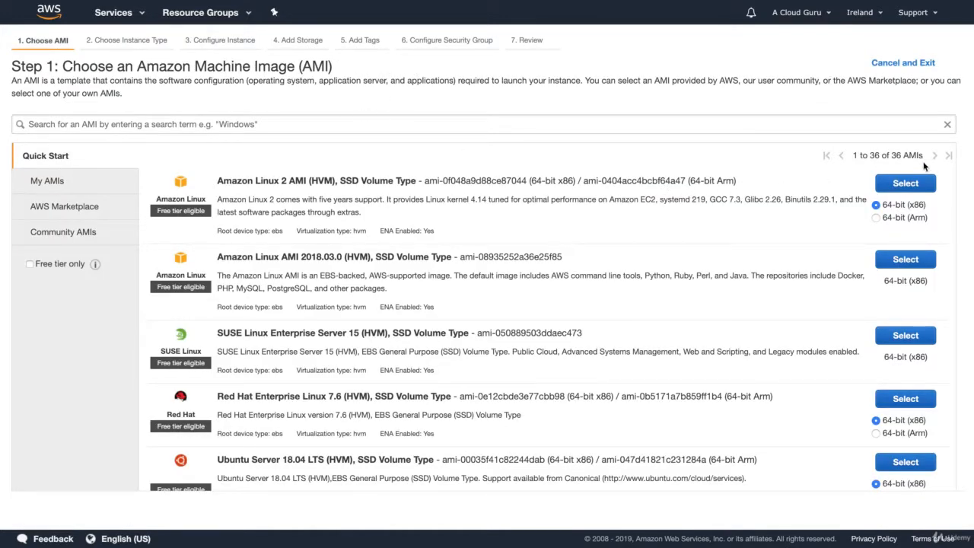
click(907, 183)
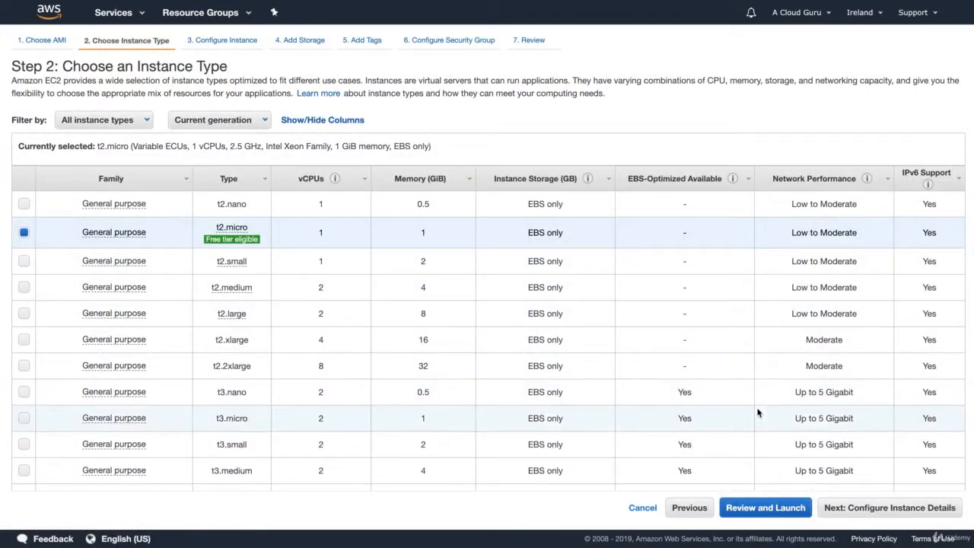
Keep t2.micro and paste the WordPress setup script into the instance's user data.
click(892, 506)
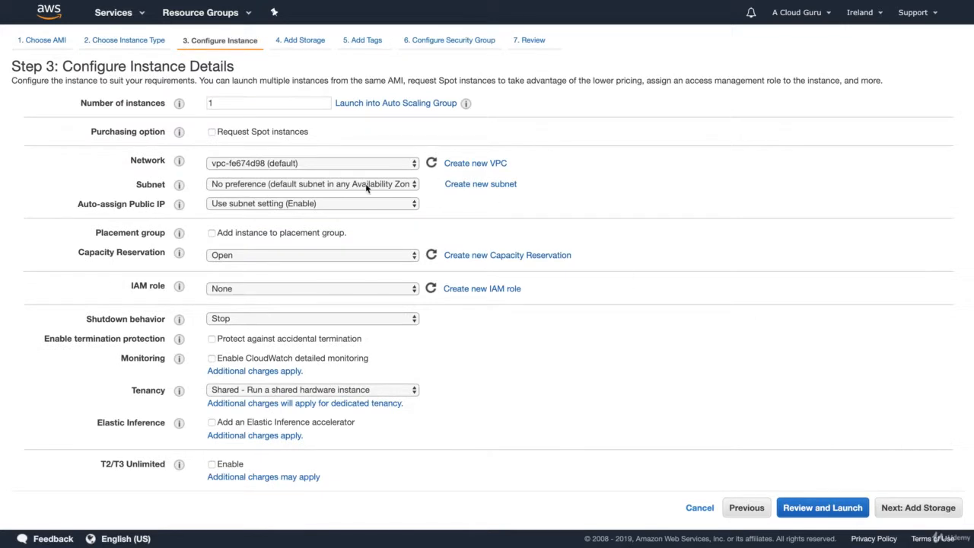
scroll(244, 209, down, 1)
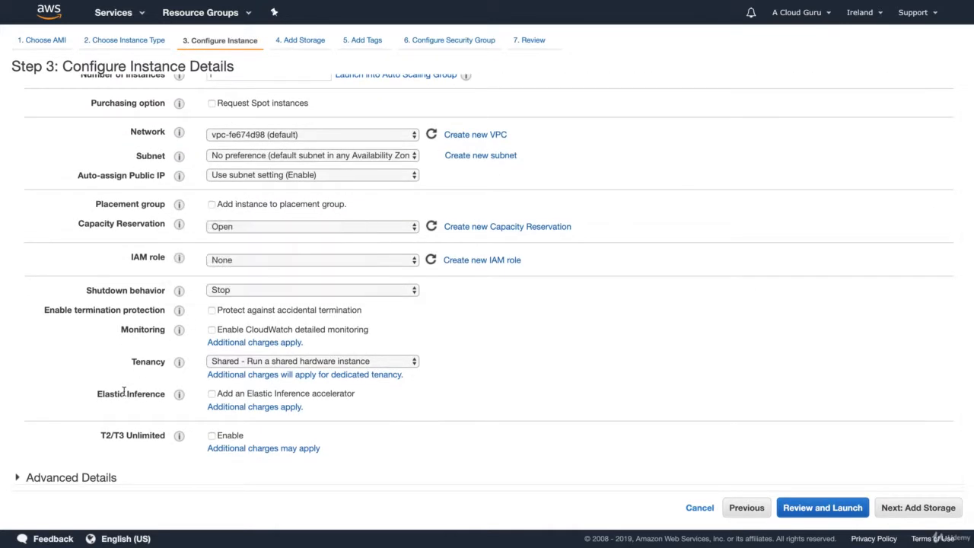
click(84, 477)
scroll(66, 461, down, 3)
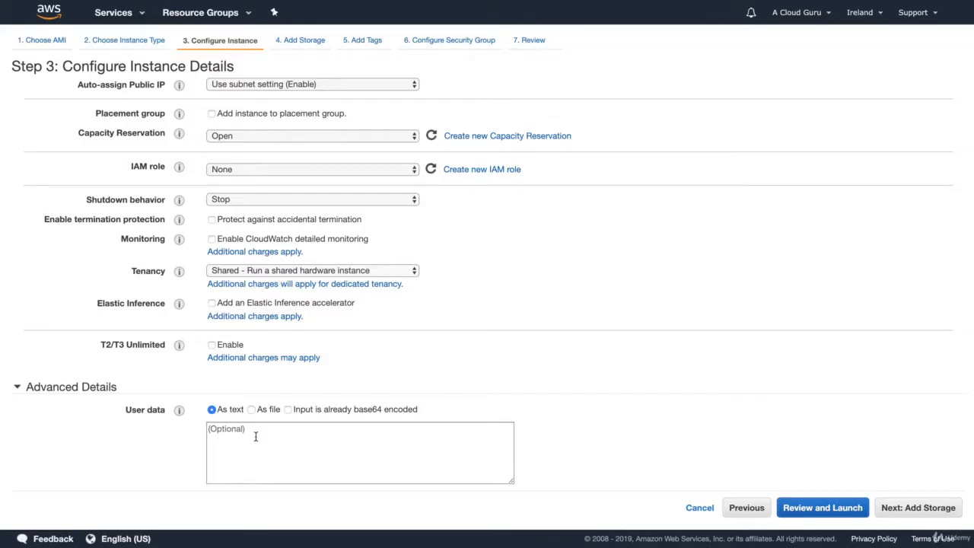
click(254, 435)
text(#!/bin/bash yum install httpd php php-mysql -y cd /var/www/html wget https://wordpress.org/latest.tar.gz tar -xzf latest.tar.gz cp -r wordpress/* /var/www/html/ rm -rf wordpress rm -rf latest.tar.gz chmod -R 755 wp-content chown -R apache:apache wp-content chkconfig httpd on service httpd start)
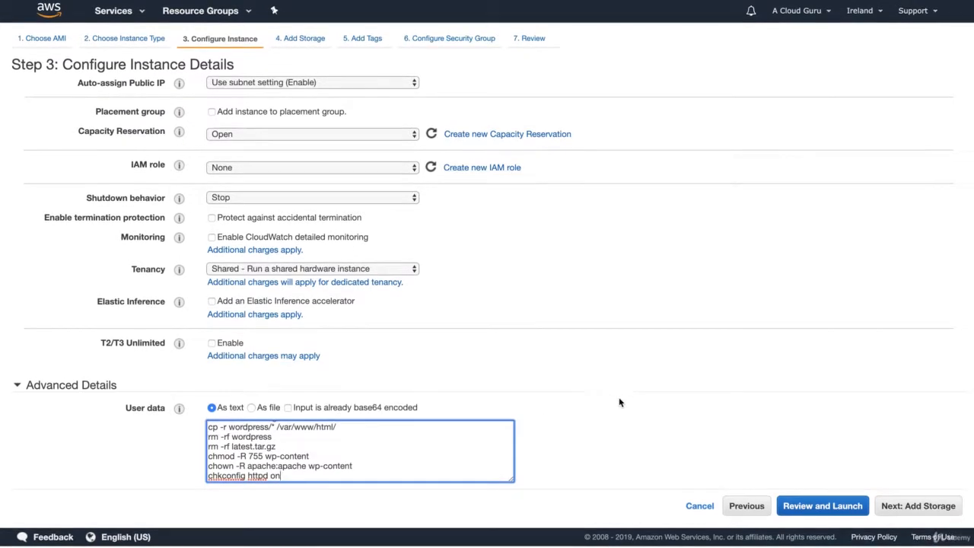
click(915, 508)
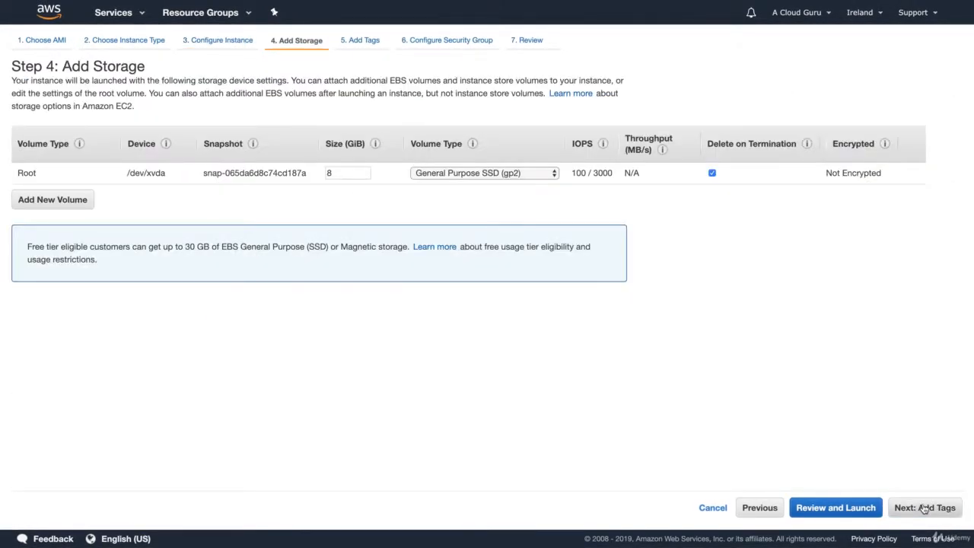
Tag the instance with Name set to WordPressServer.
click(916, 508)
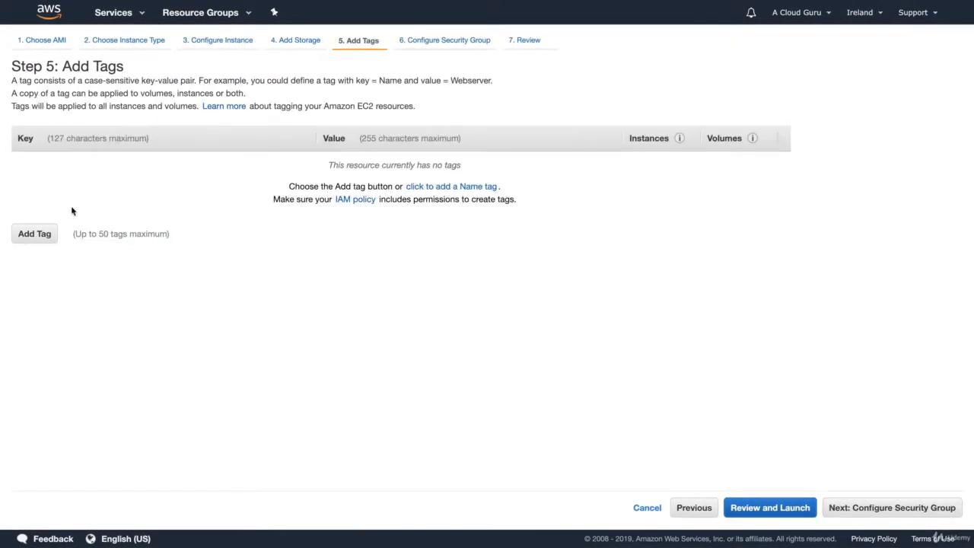
click(35, 234)
text(Name)
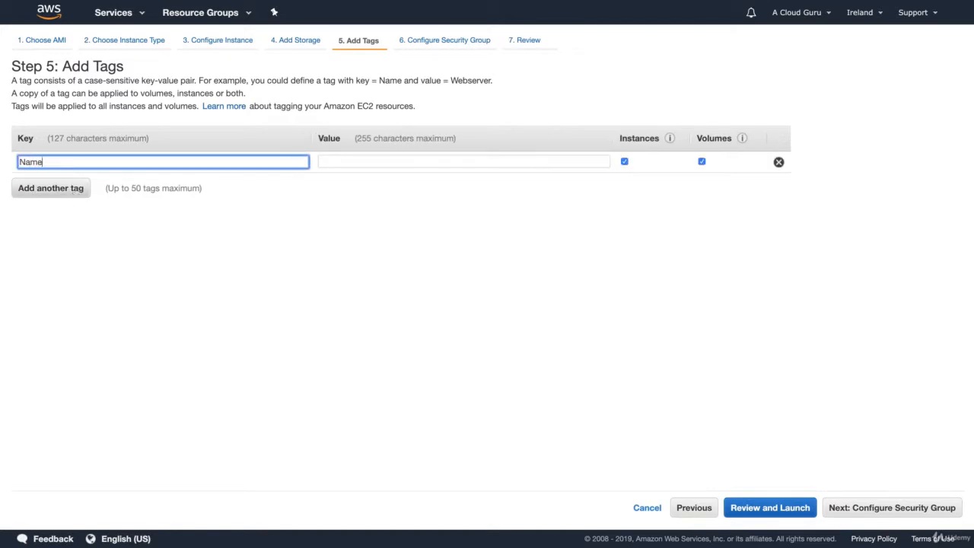
key(Tab)
text(WordP)
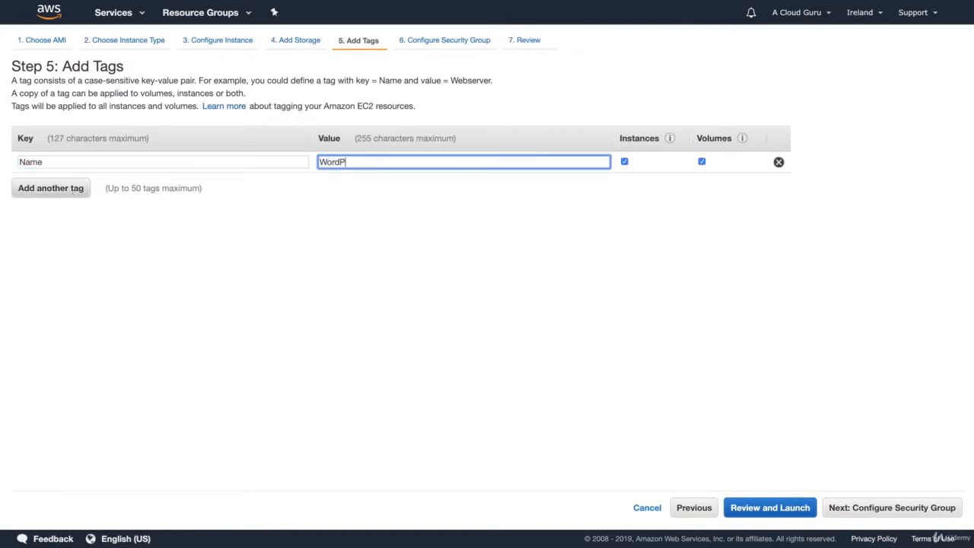
text(ressServer)
Assign the existing WebDMZ security group to the instance.
click(885, 507)
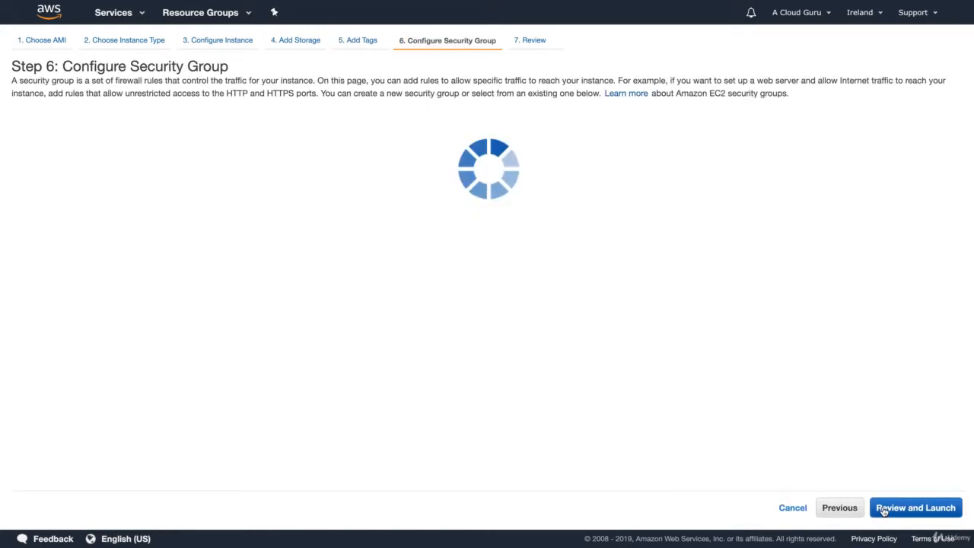
click(278, 131)
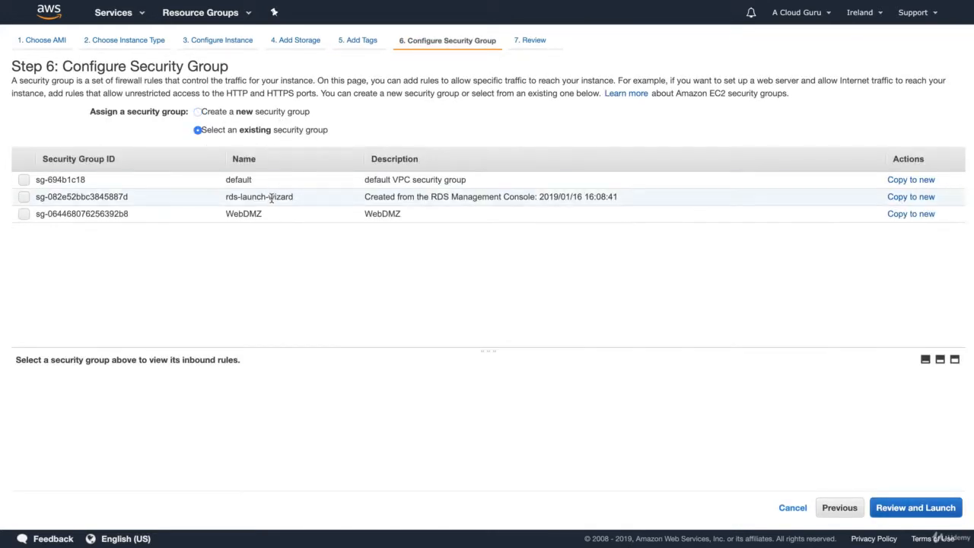
click(269, 213)
click(907, 509)
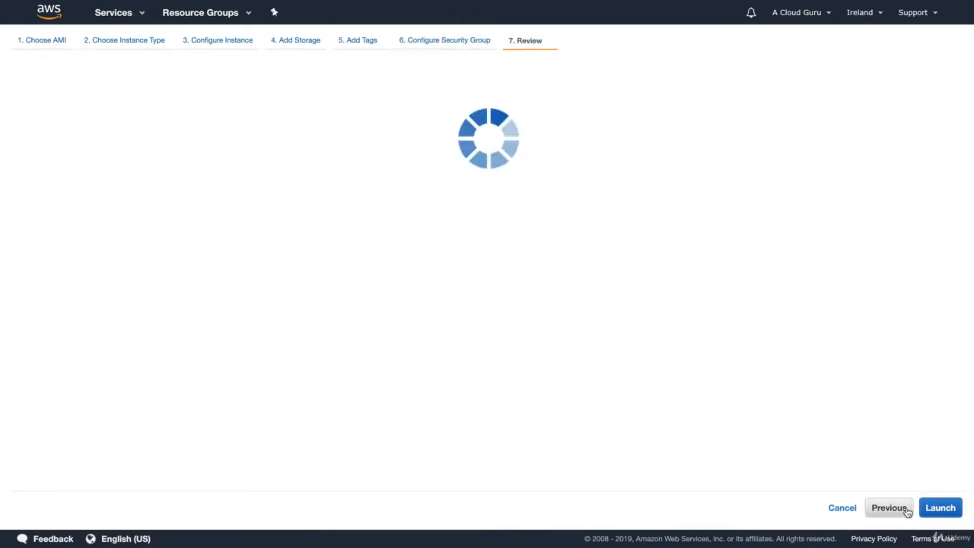
Launch the instance with the London key pair and bring up the Security Groups list.
scroll(897, 411, down, 2)
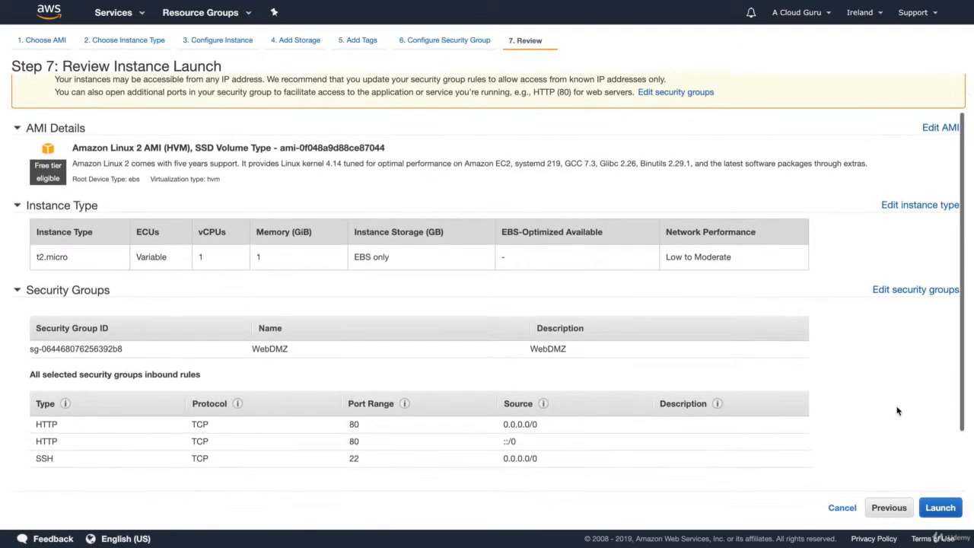
scroll(897, 411, down, 2)
click(940, 507)
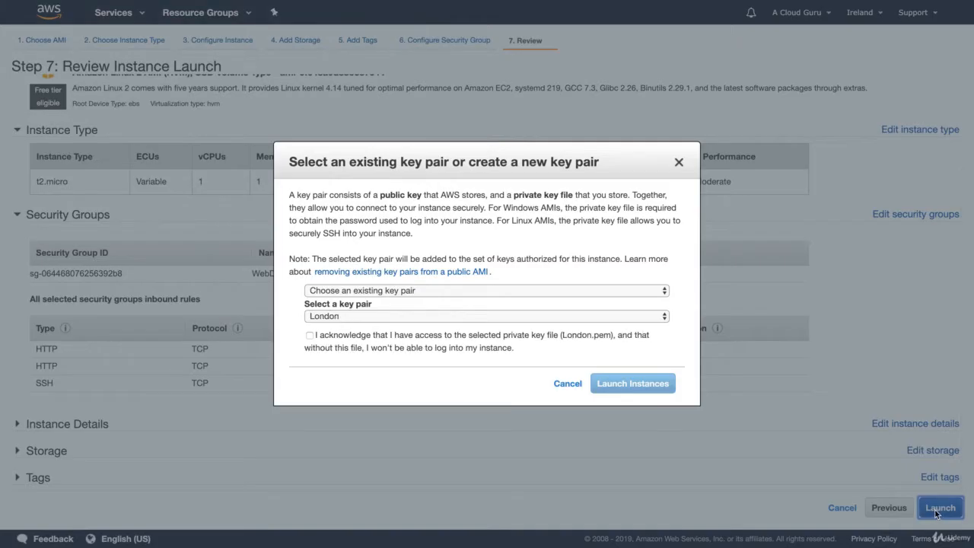
click(338, 340)
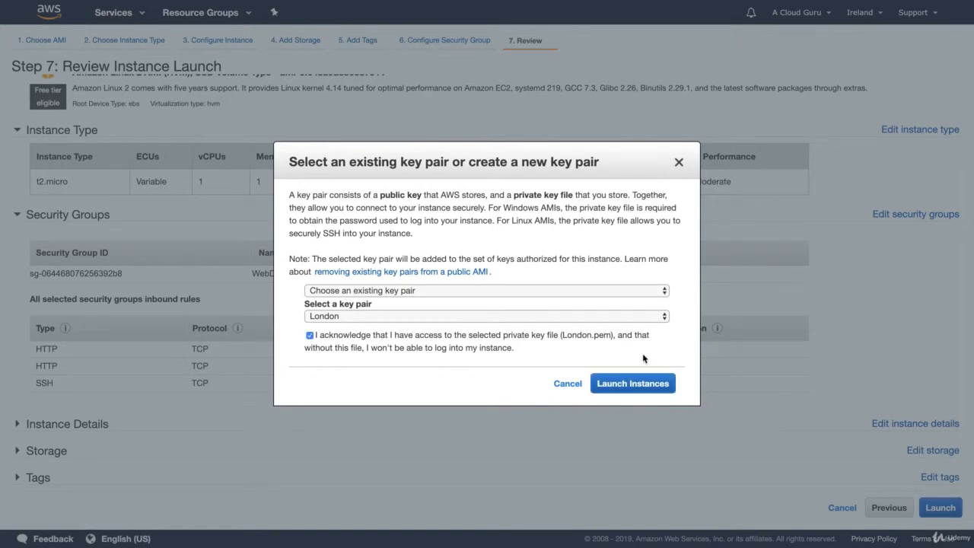
click(632, 385)
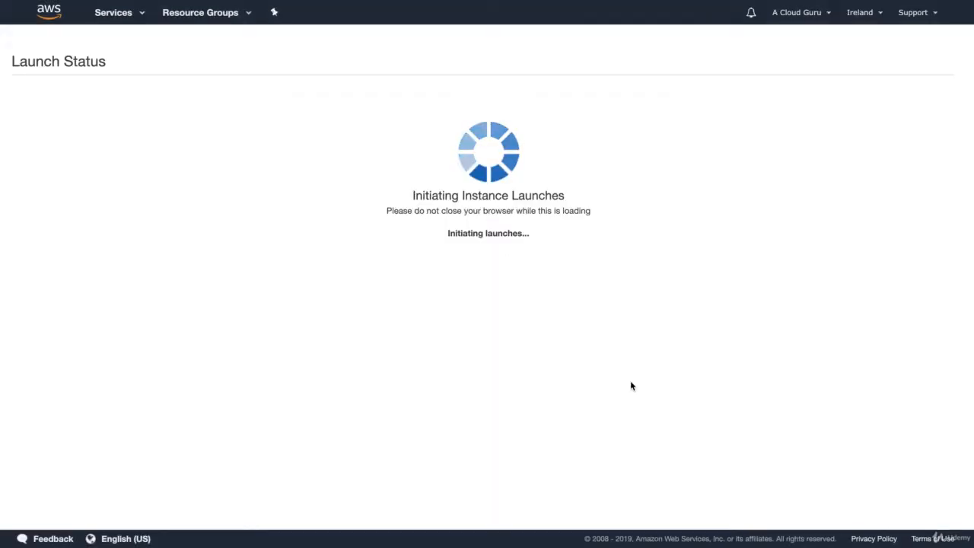
click(928, 447)
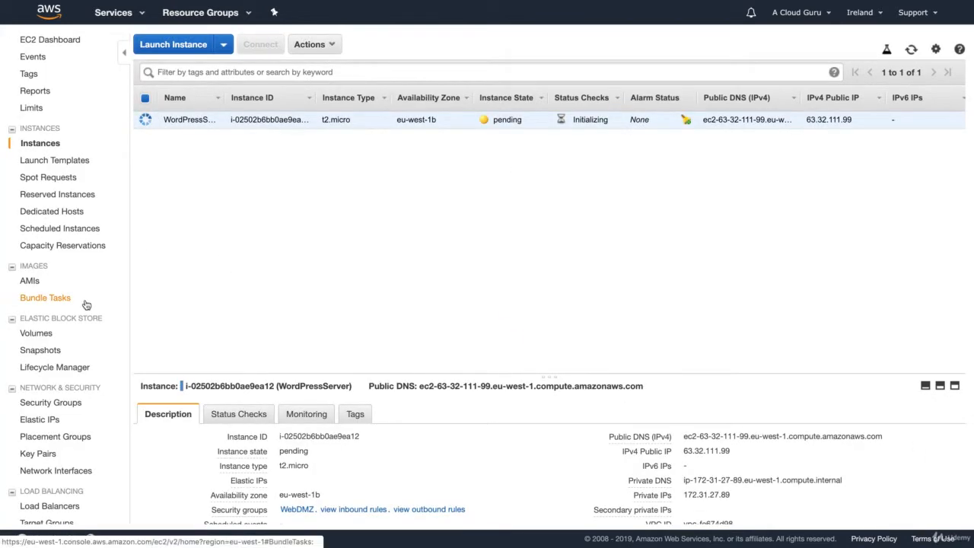
click(65, 403)
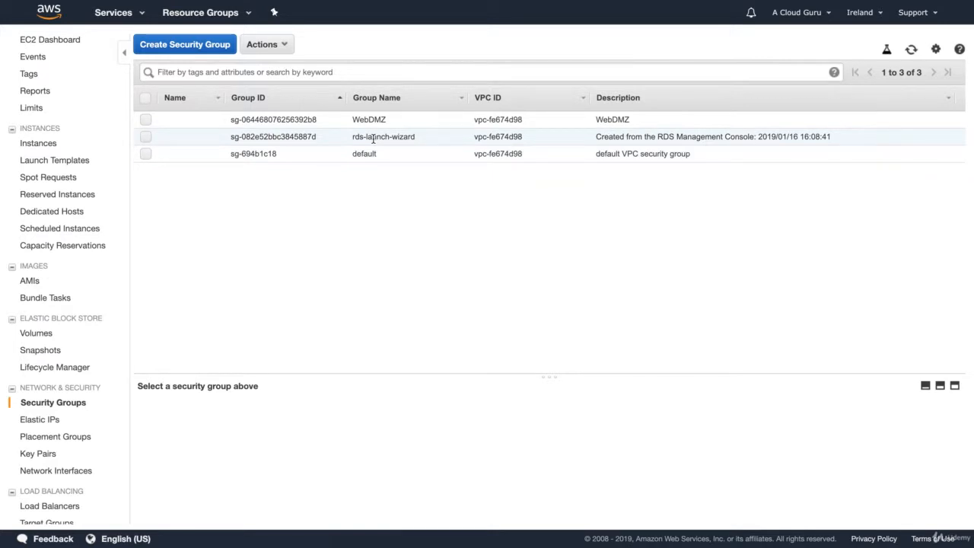
Compare the rds-launch-wizard and WebDMZ groups, then open rds-launch-wizard's inbound rules for editing.
click(373, 139)
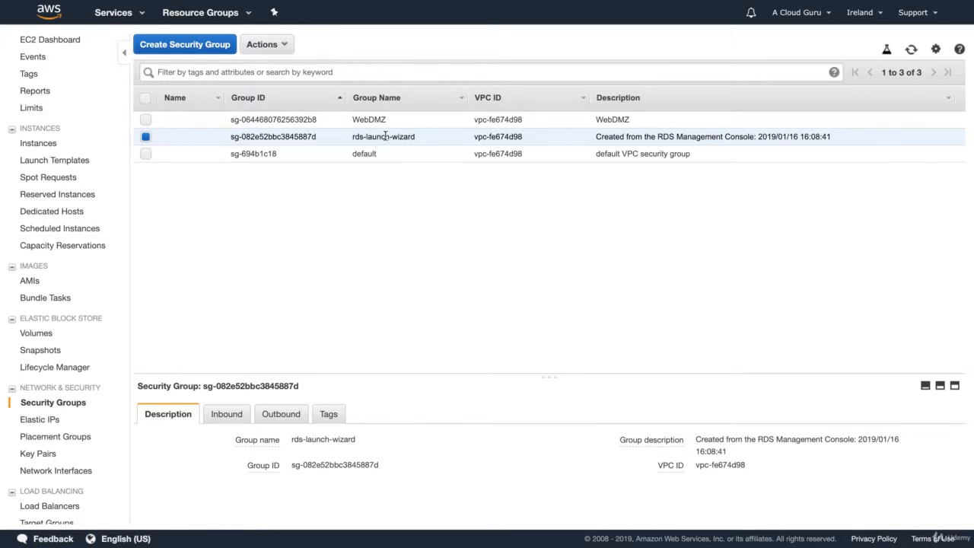
click(366, 118)
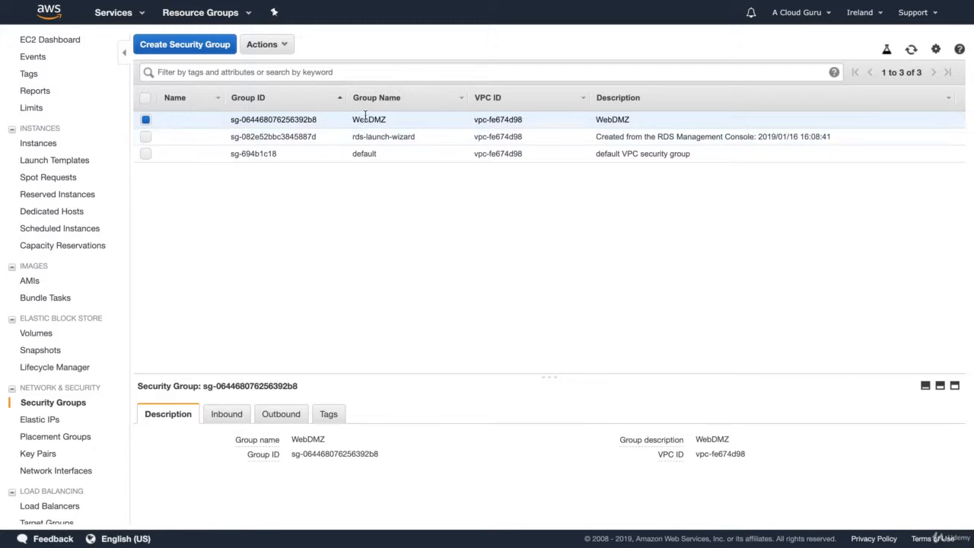
click(372, 136)
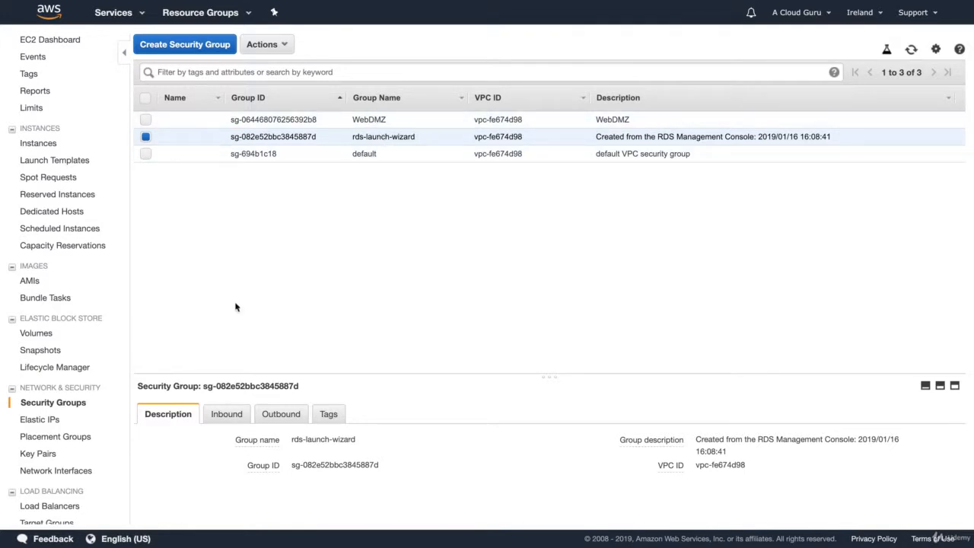
click(224, 415)
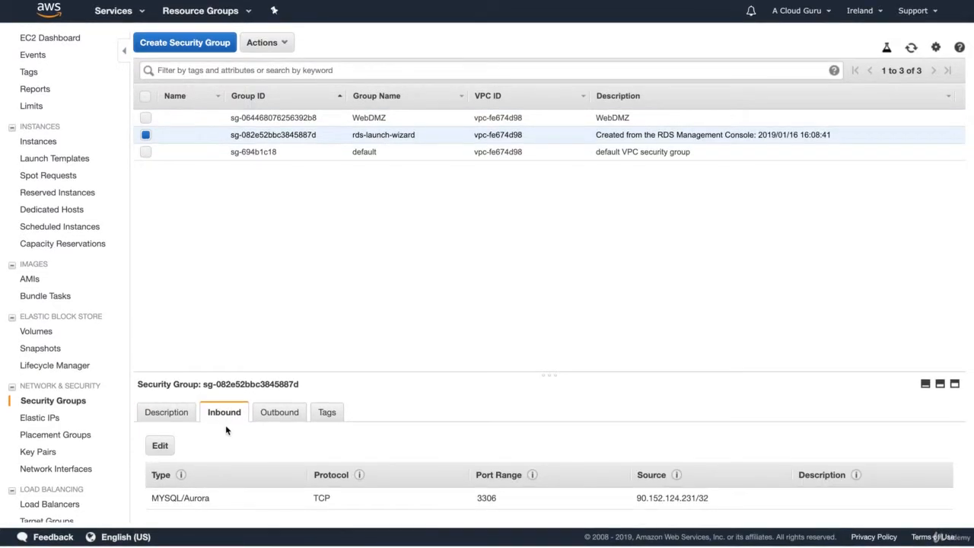
click(160, 448)
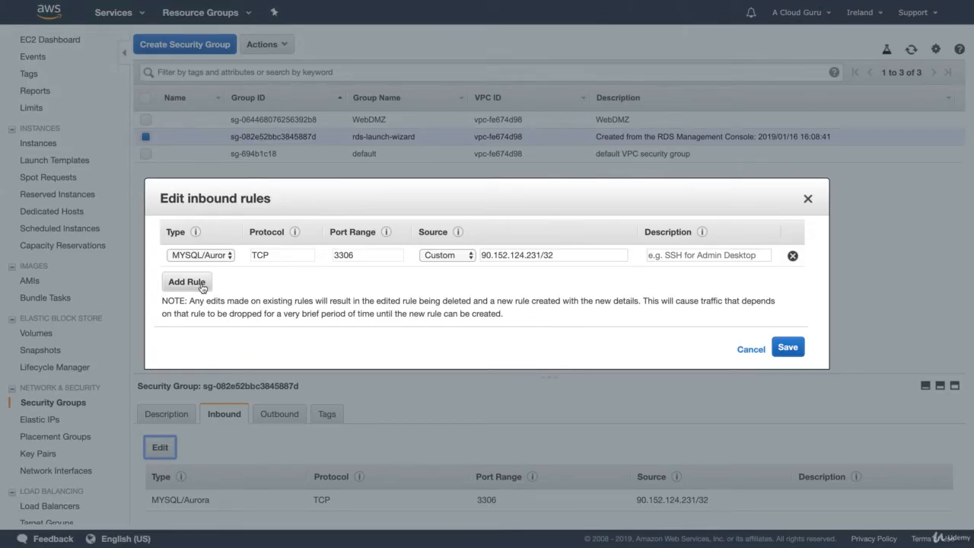
Add and save a MYSQL/Aurora TCP 3306 inbound rule whose source is the WebDMZ security group.
click(187, 282)
click(221, 277)
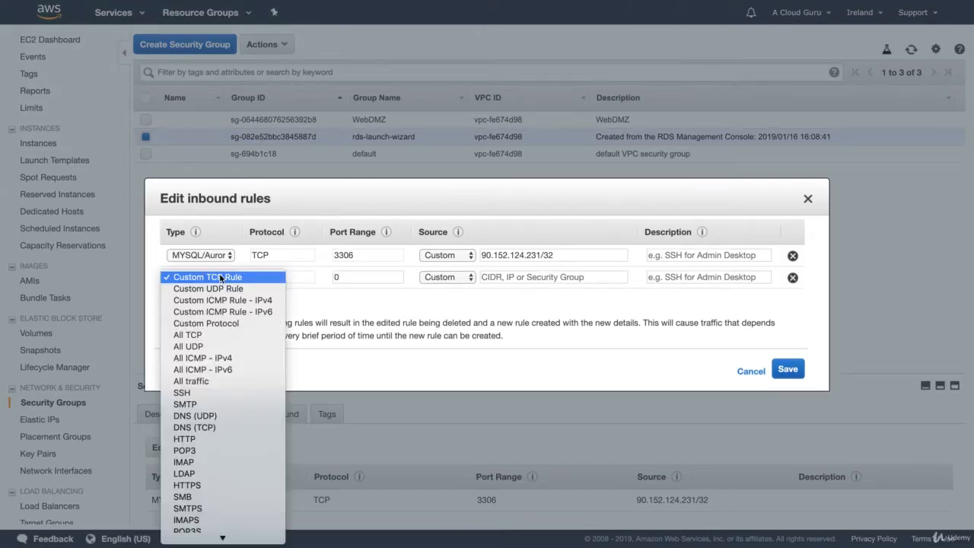
scroll(217, 344, down, 4)
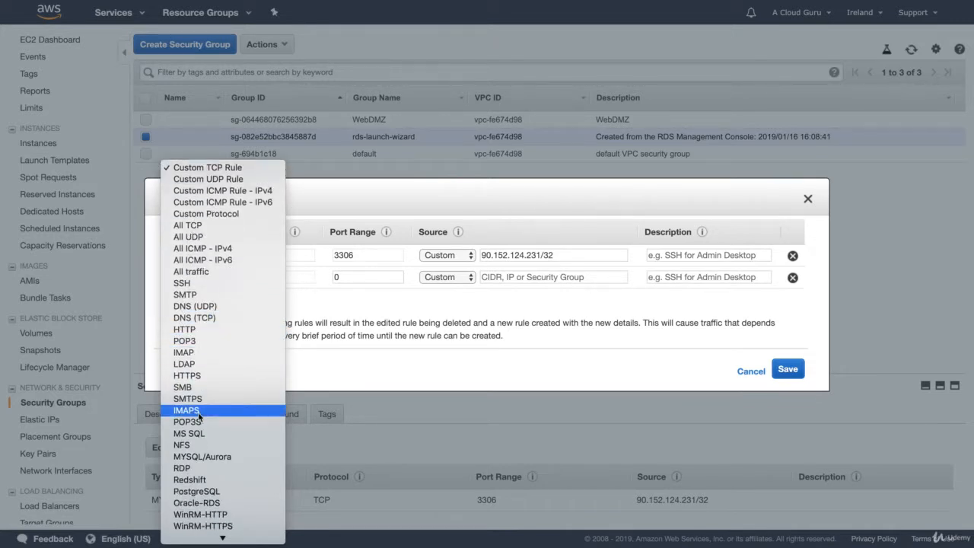
click(202, 457)
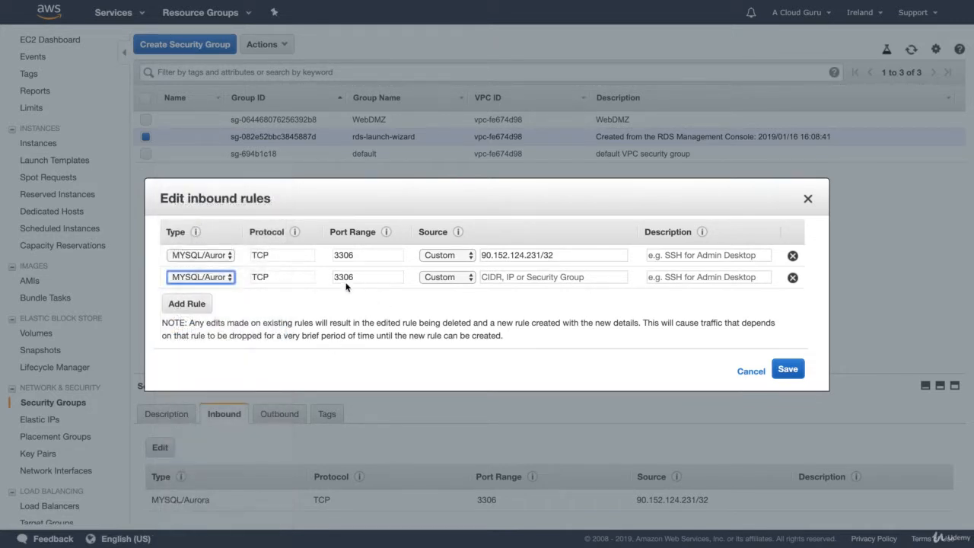
click(497, 278)
text(s)
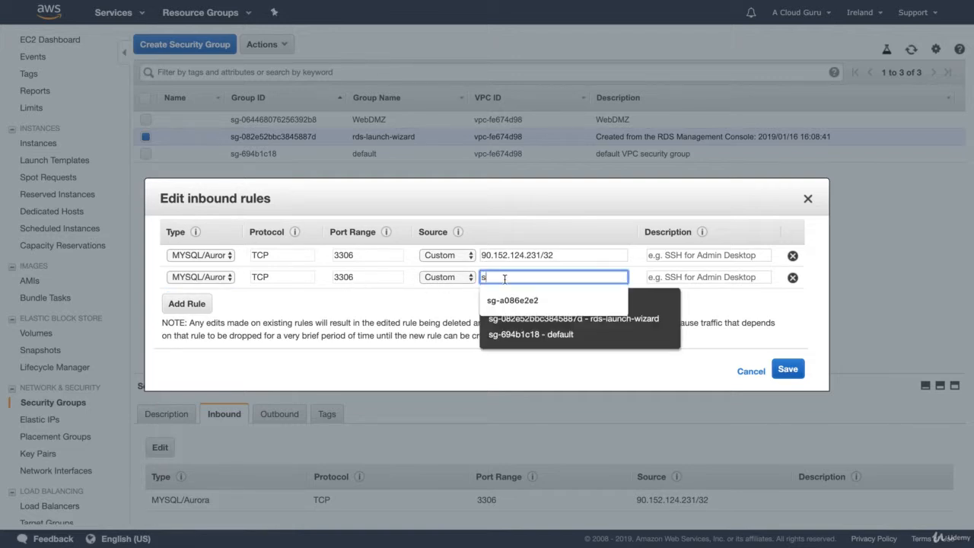
text(g)
text(-0)
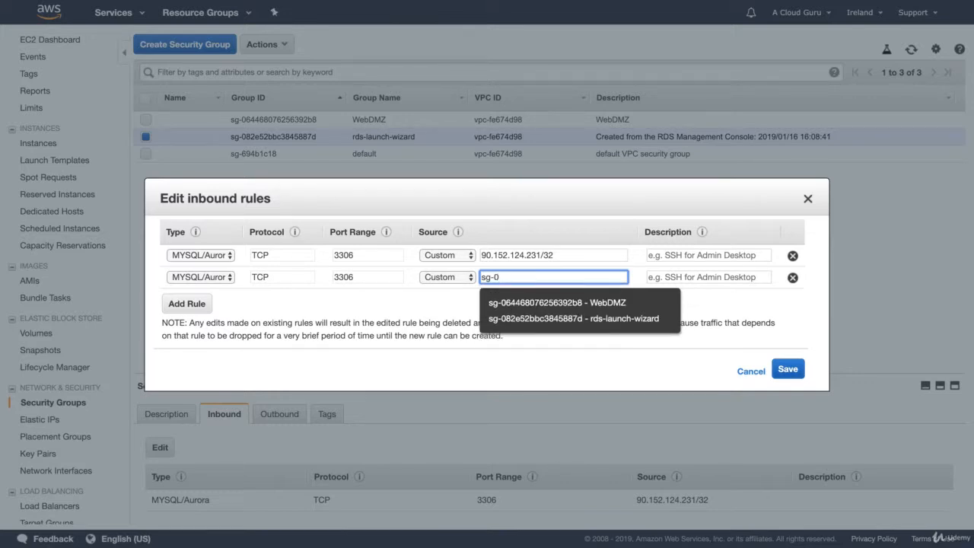
click(578, 302)
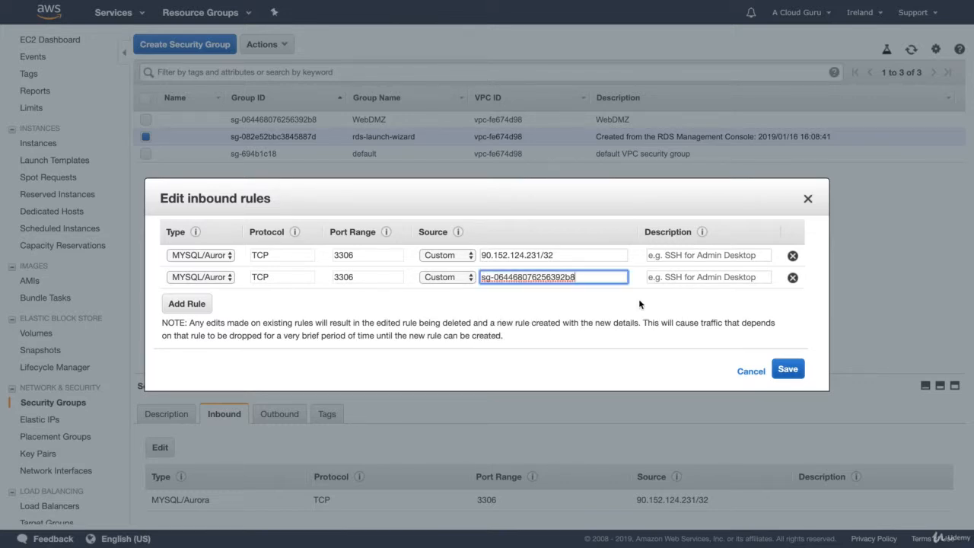
click(788, 370)
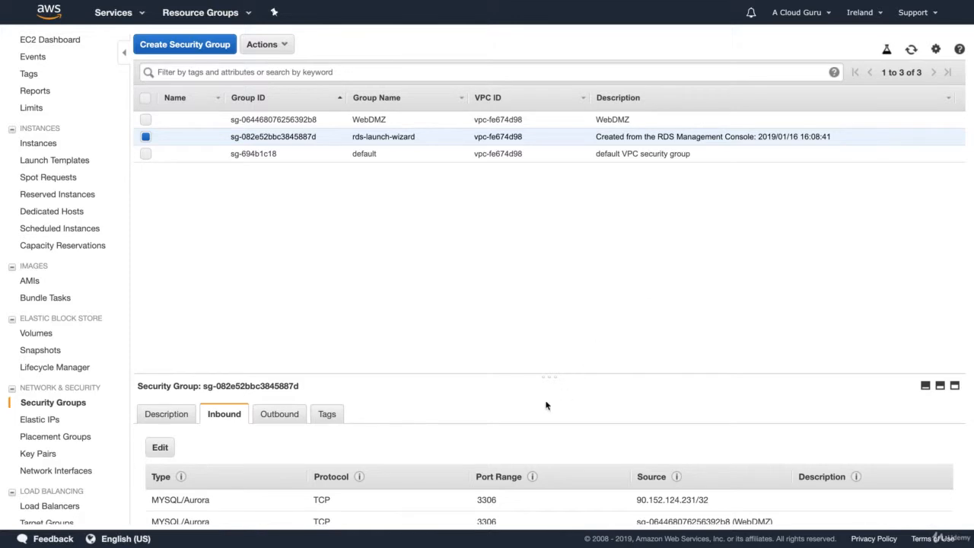
scroll(521, 424, down, 1)
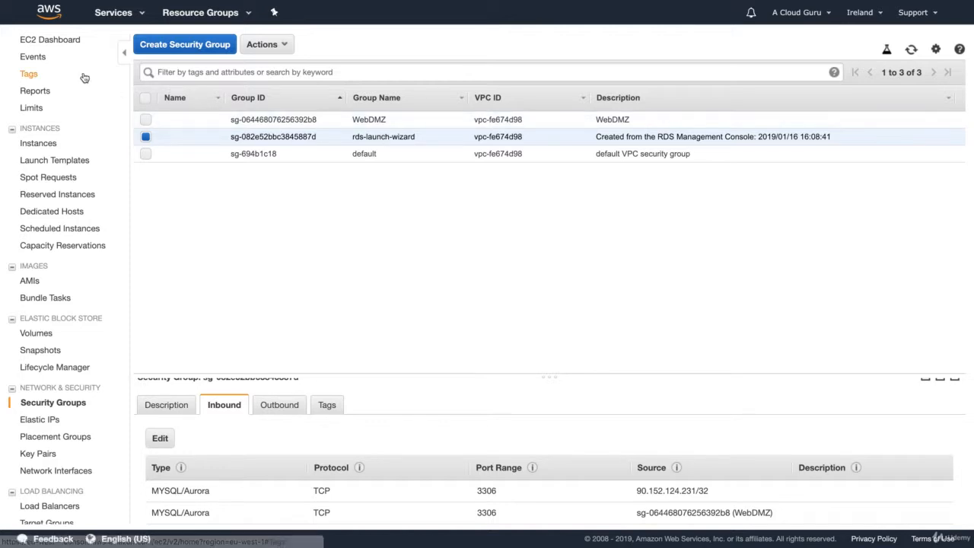
Check the EC2 instances list, then open the acloudguru RDS database's details page.
click(61, 43)
click(204, 84)
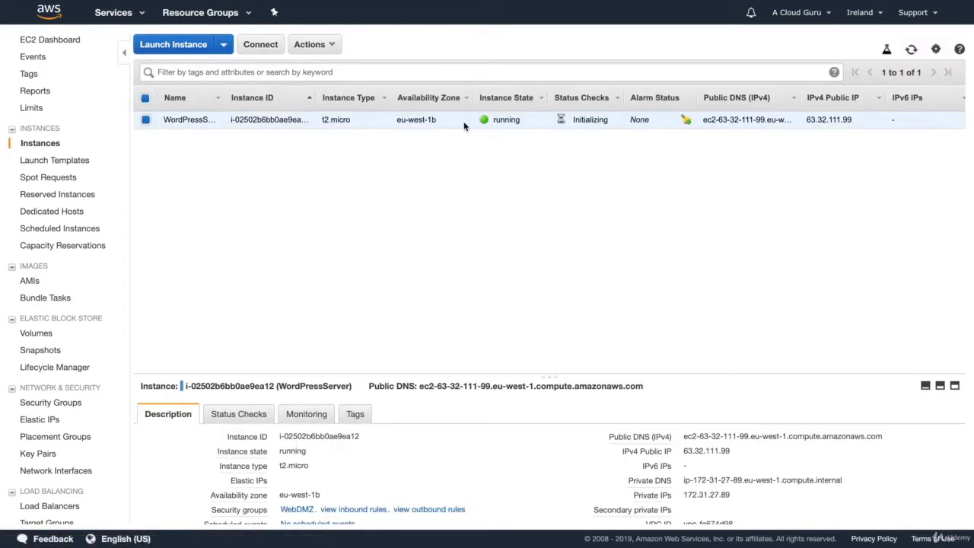
click(118, 13)
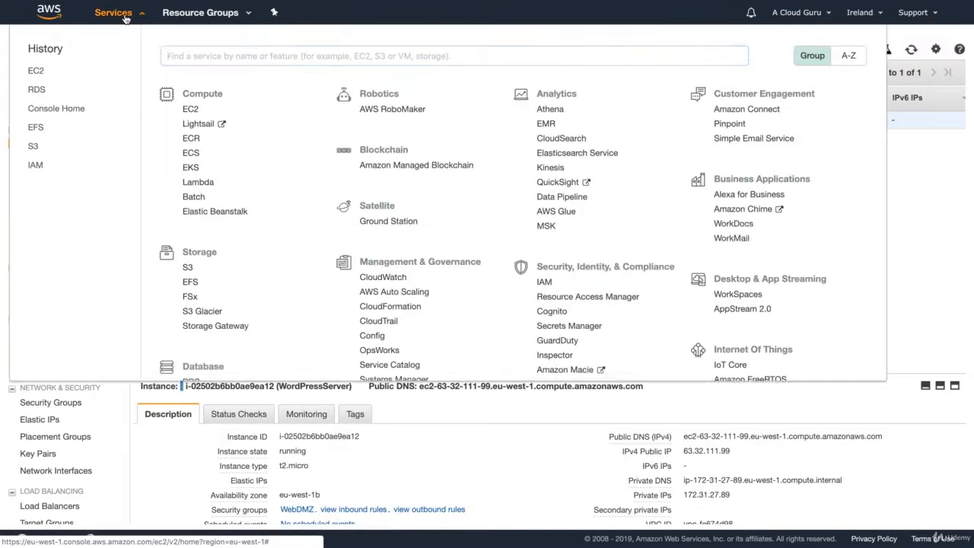
click(191, 382)
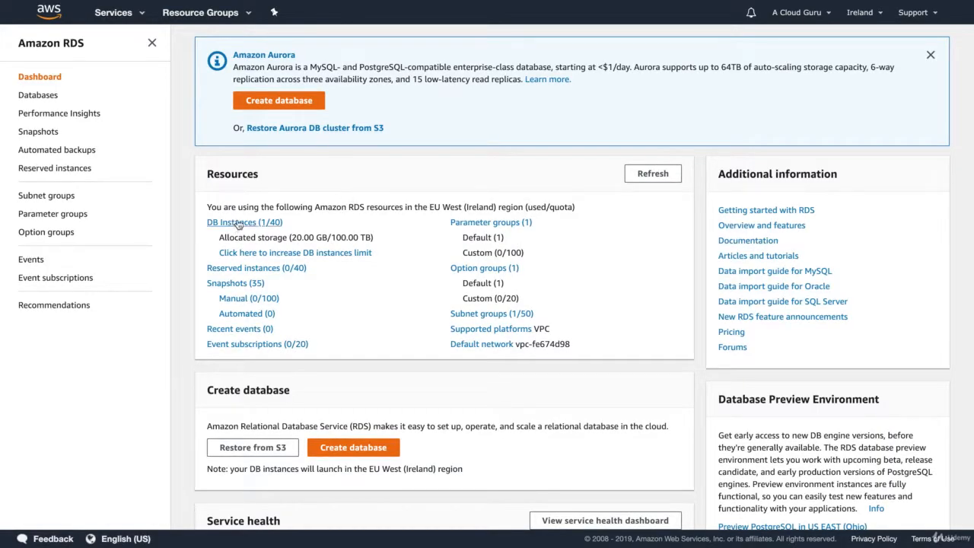
click(238, 225)
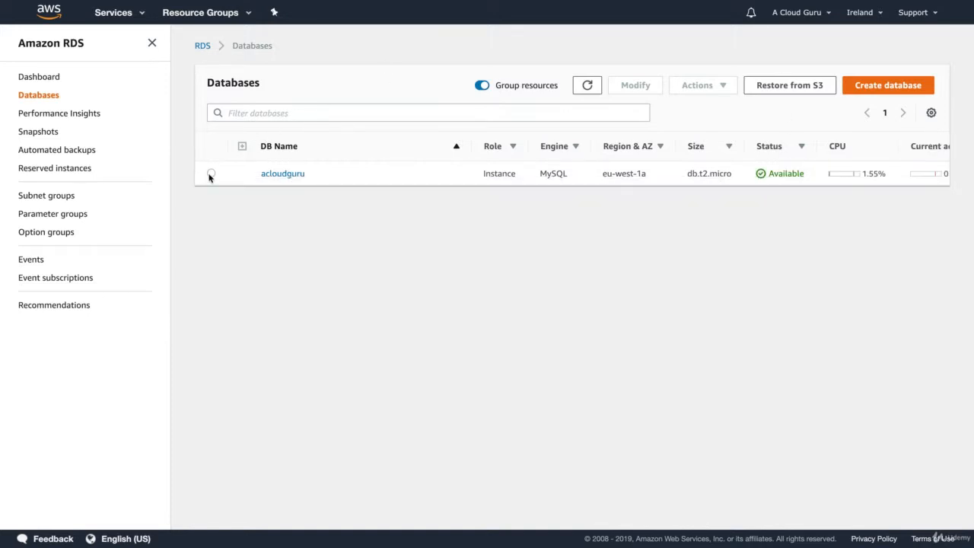
click(211, 173)
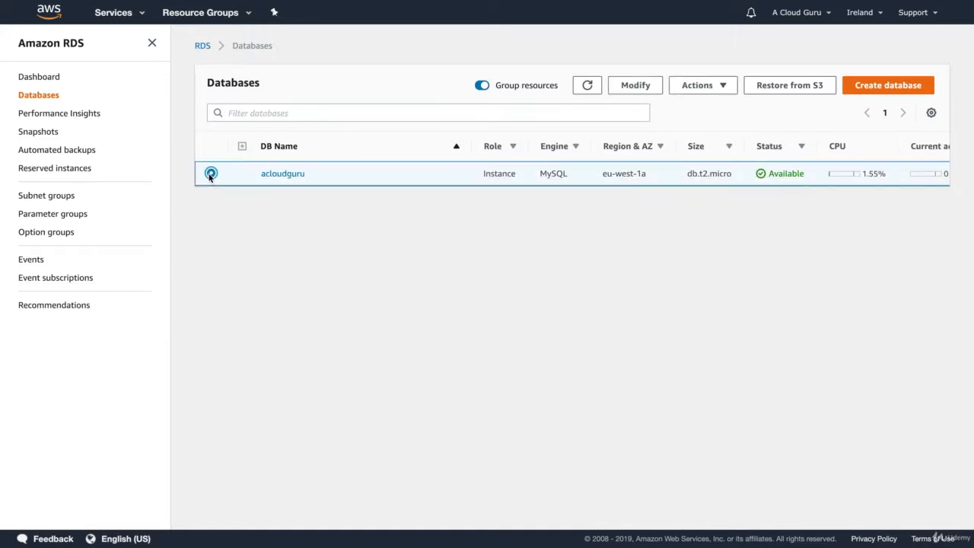
click(274, 174)
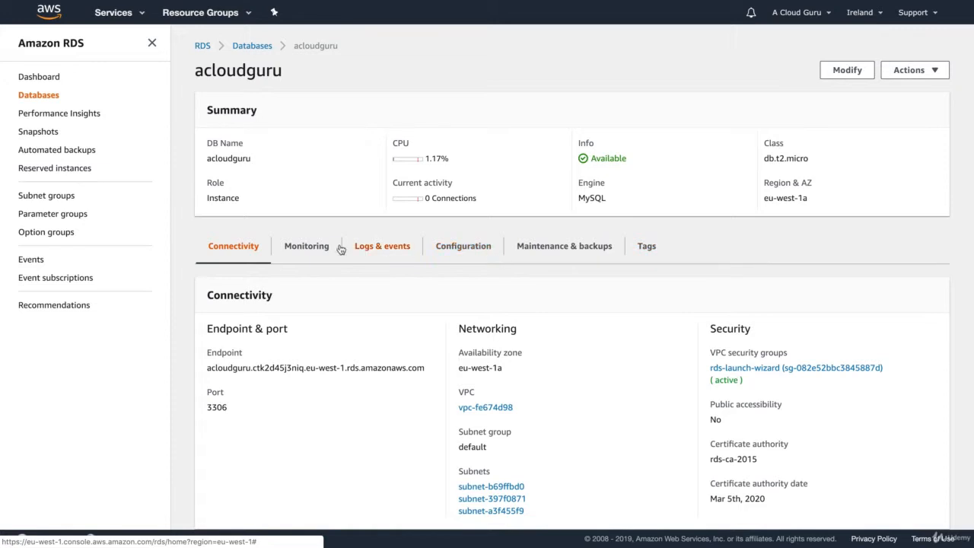
Look at the acloudguru monitoring graphs, then show its Connectivity details with port 3306.
click(299, 250)
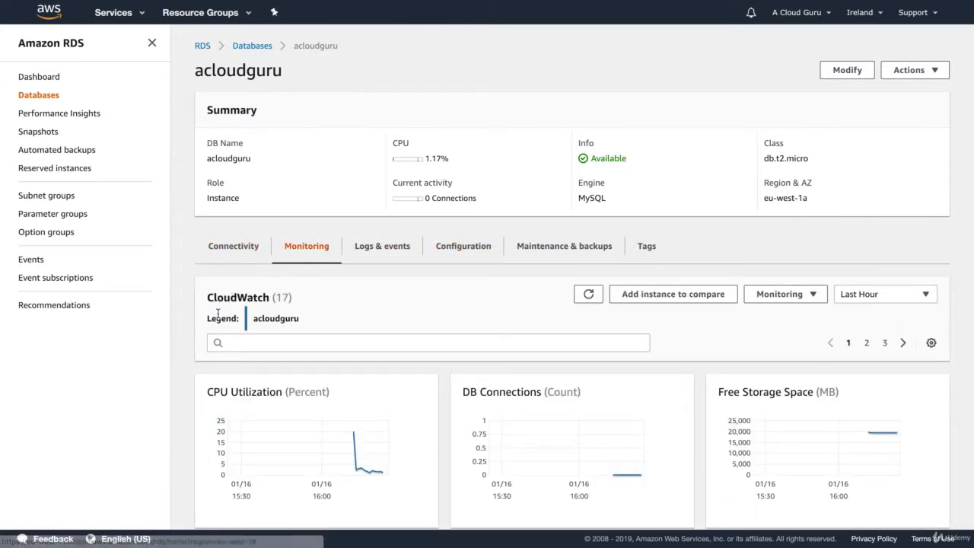
scroll(218, 313, down, 3)
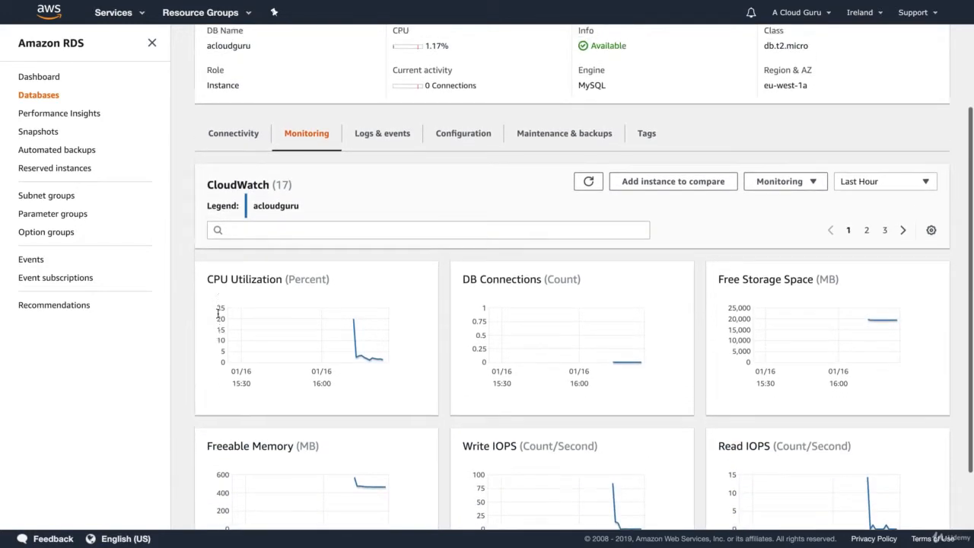
scroll(217, 313, up, 2)
click(235, 213)
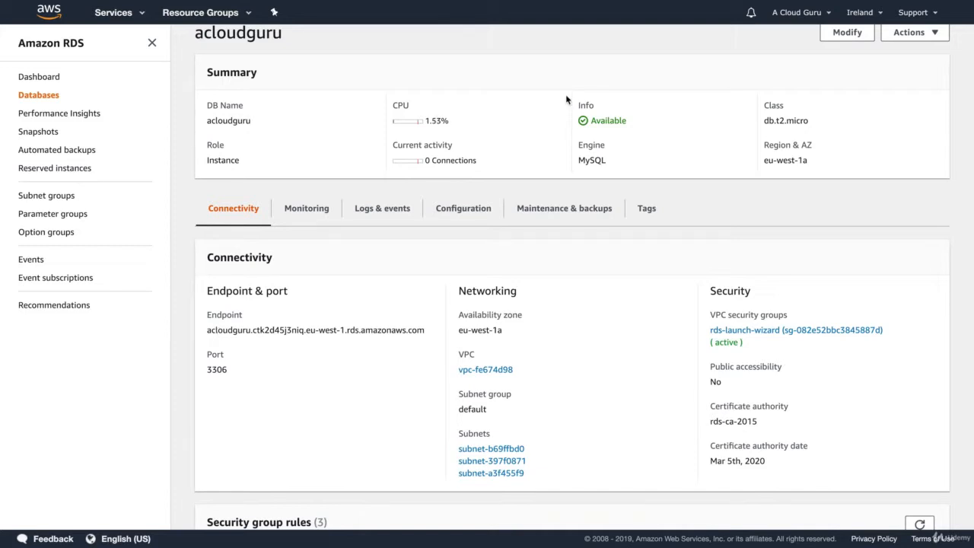
scroll(344, 133, up, 1)
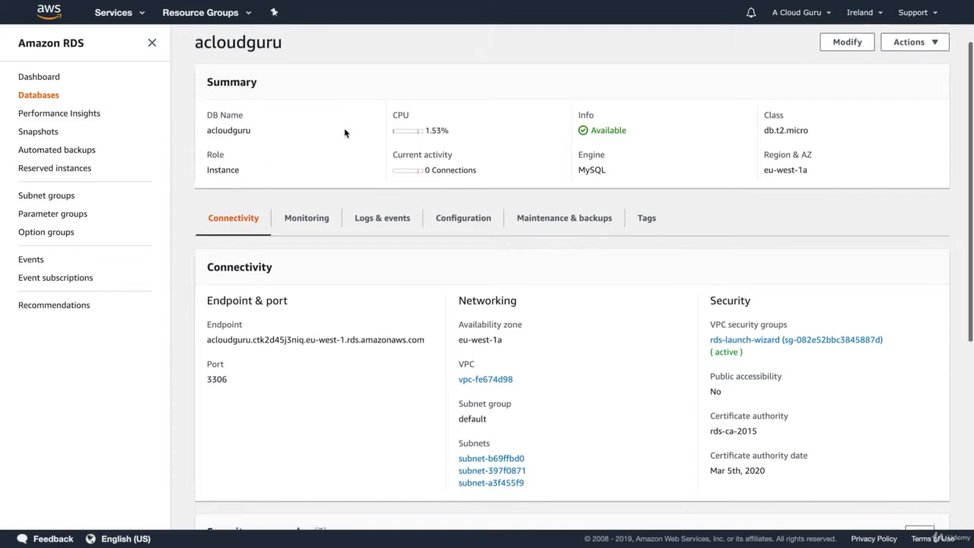
click(130, 14)
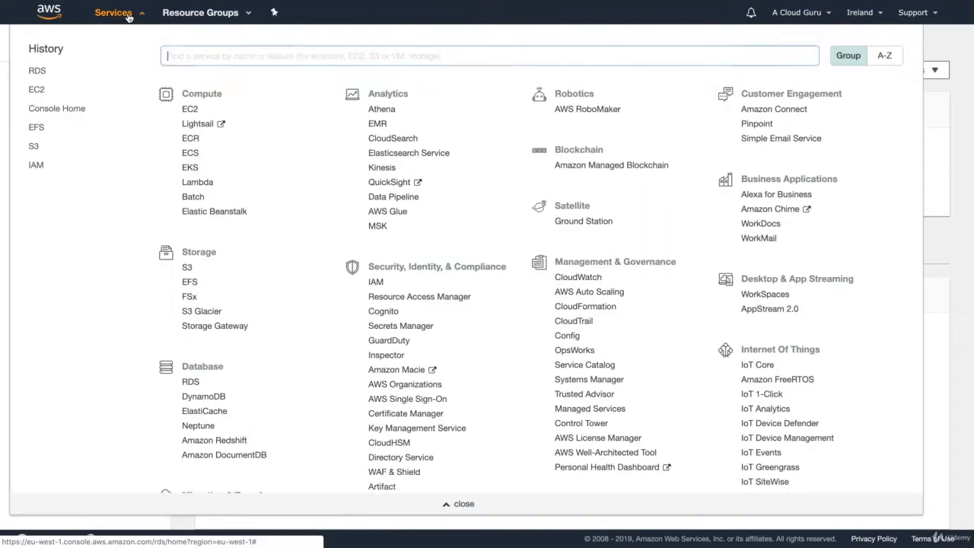
Copy the EC2 instance's public IP 63.32.111.99 and load it in a new browser tab.
click(191, 112)
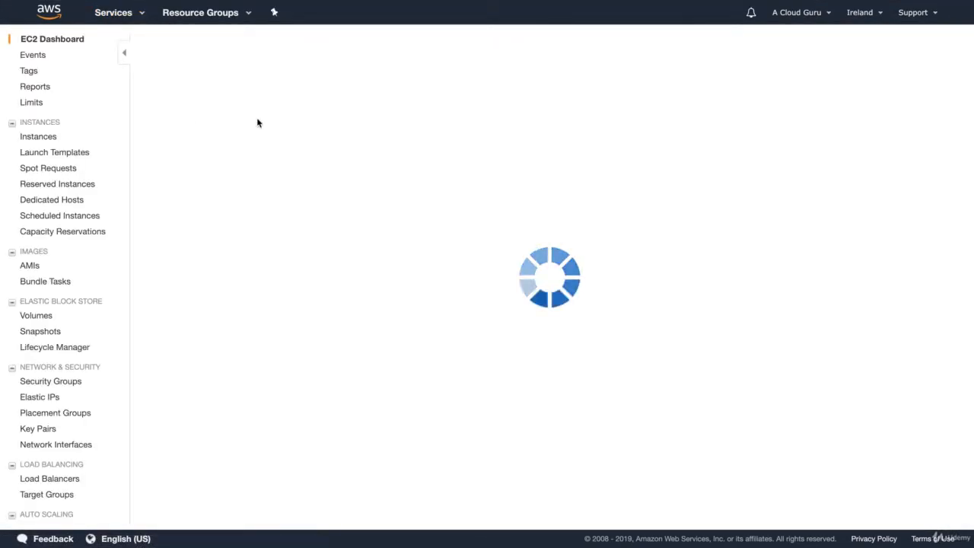
click(256, 91)
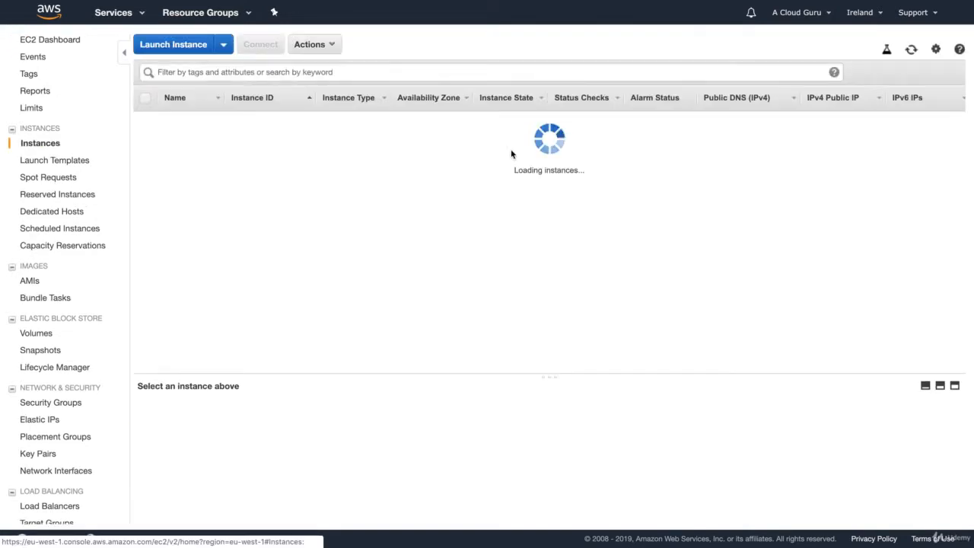
double_click(843, 119)
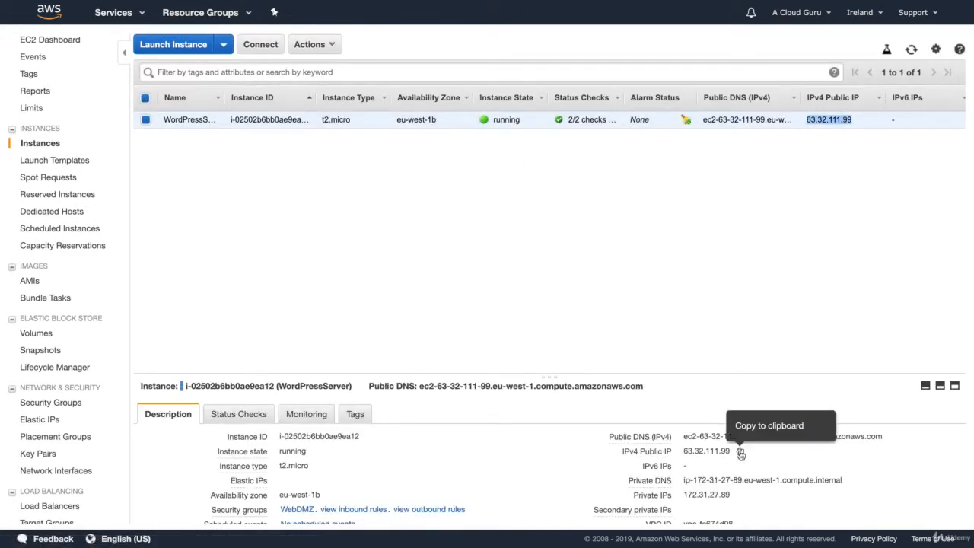
click(738, 450)
mouse_move(263, 6)
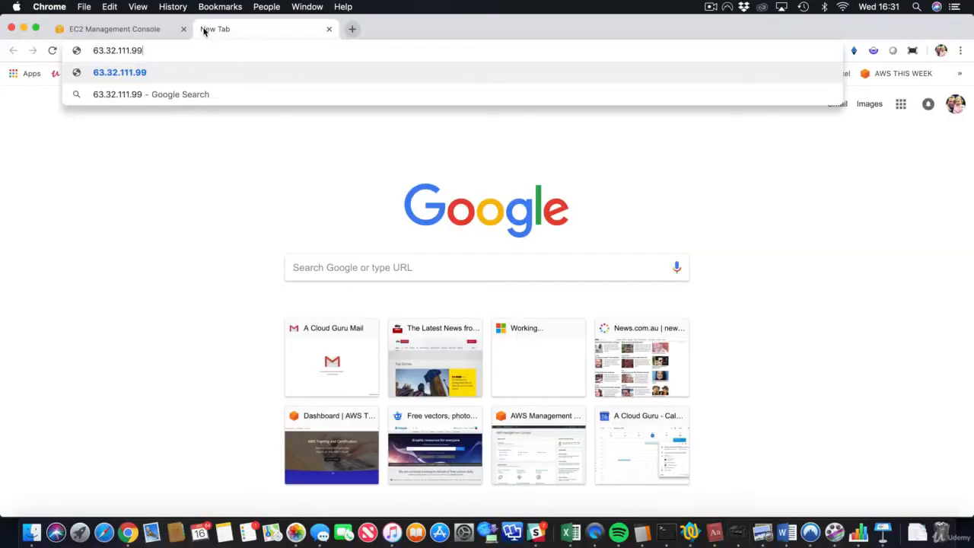
key(Return)
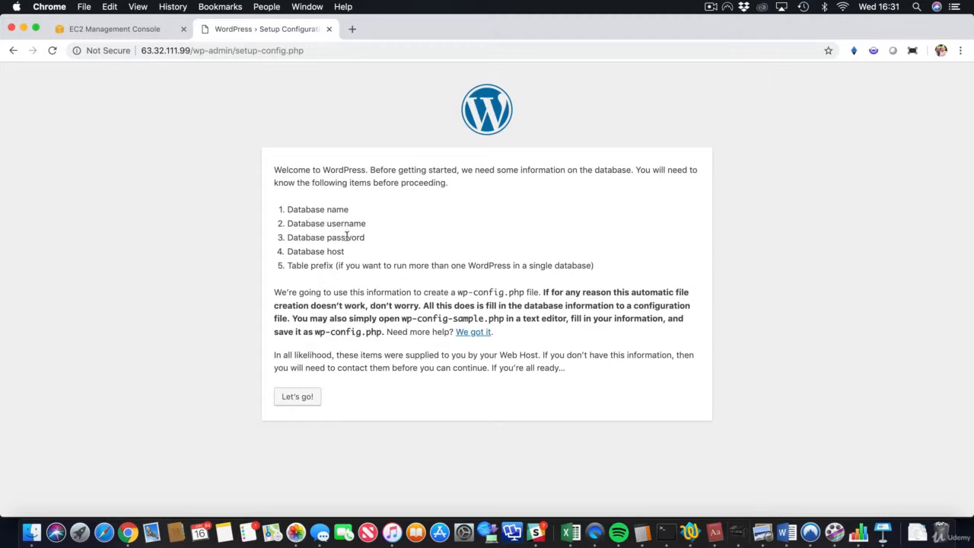
Enter database name acloudguru plus the database username and password in WordPress's connection form.
click(305, 396)
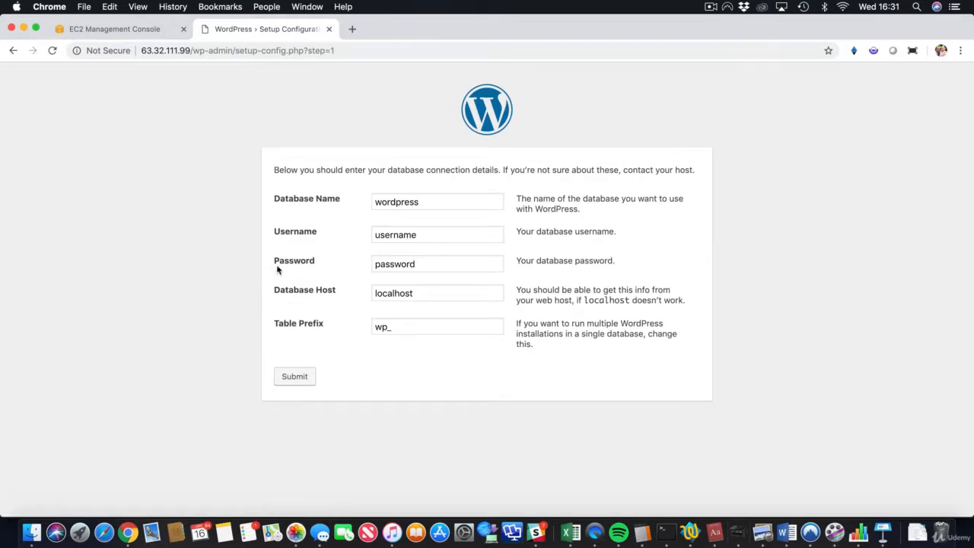
double_click(422, 198)
text(acloudgu)
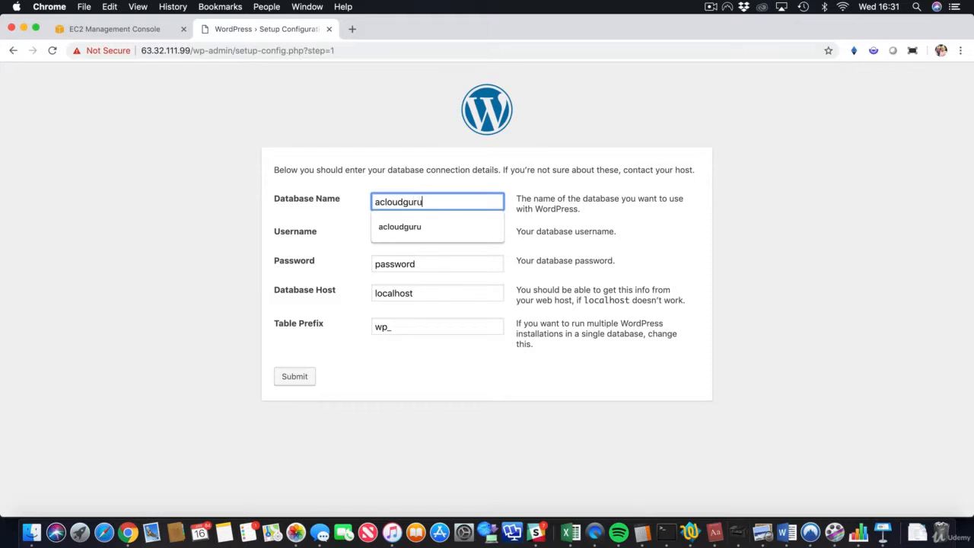
text(ru)
double_click(420, 201)
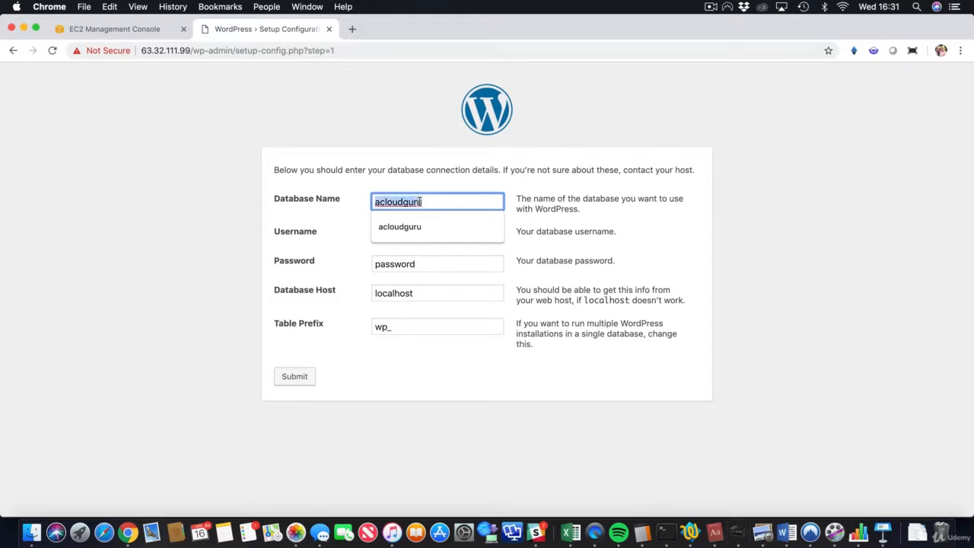
key(Tab)
key(super+v)
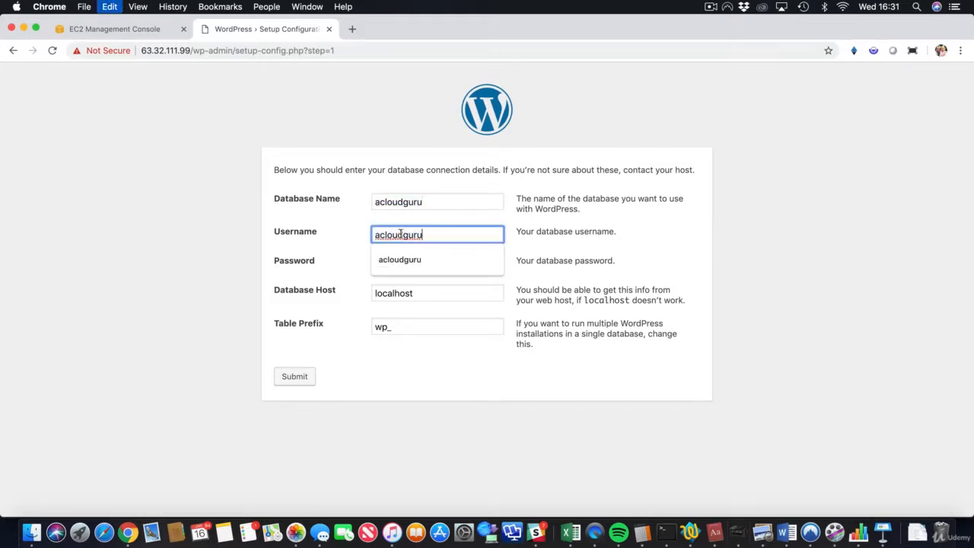
click(360, 274)
double_click(402, 263)
key(super+v)
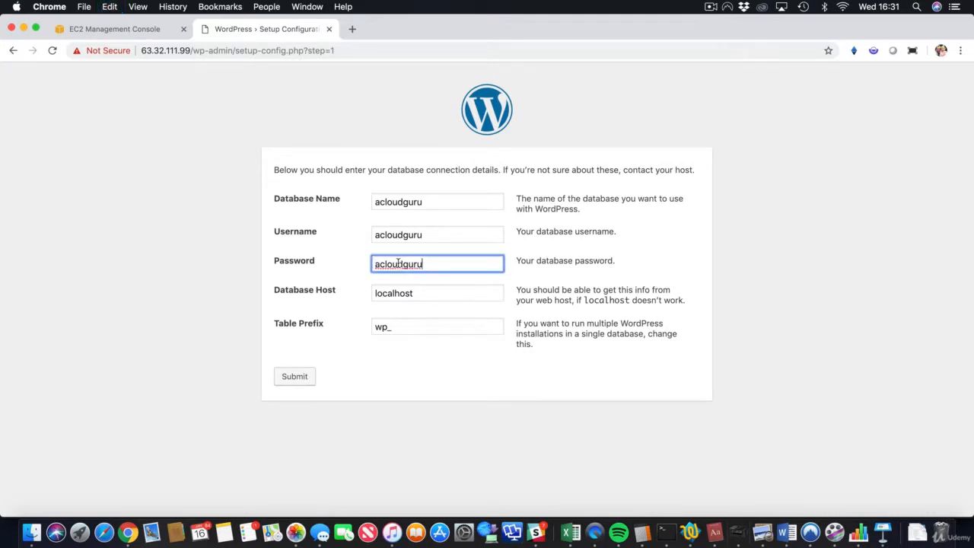
click(388, 292)
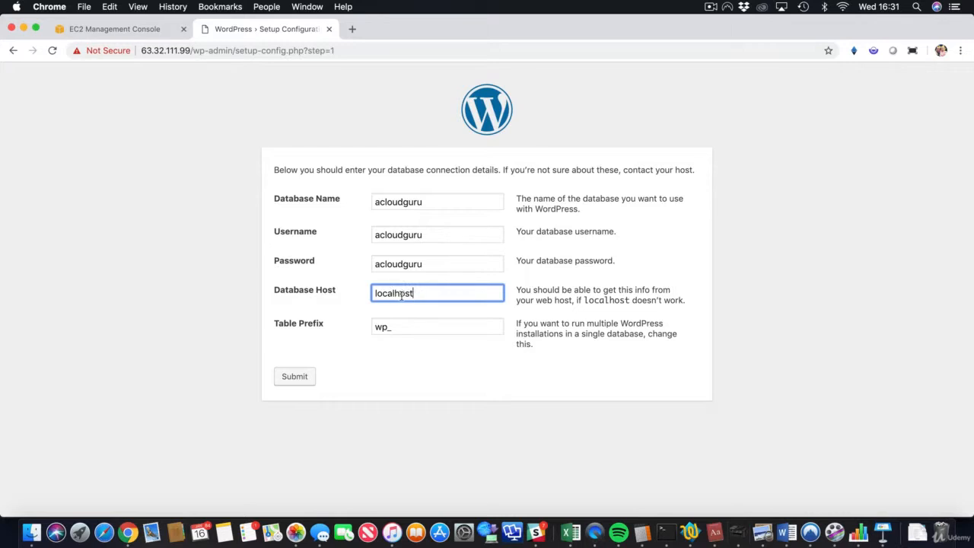
Copy the endpoint hostname from the acloudguru RDS database's details page.
click(109, 30)
click(129, 79)
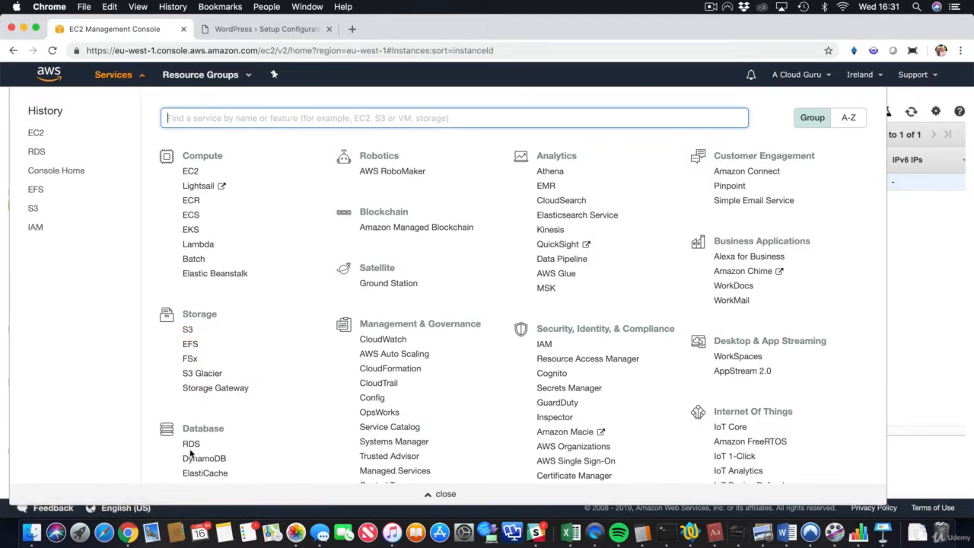
click(191, 445)
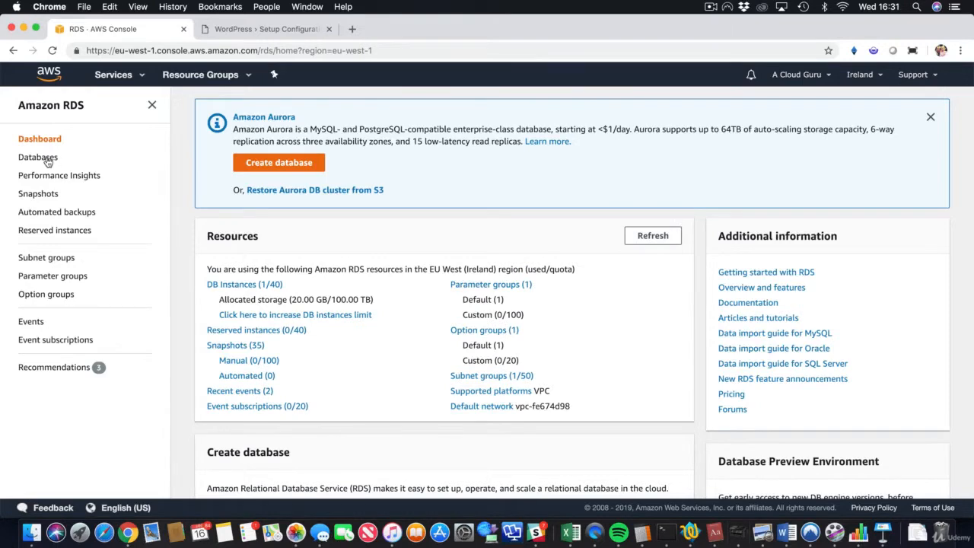
click(38, 157)
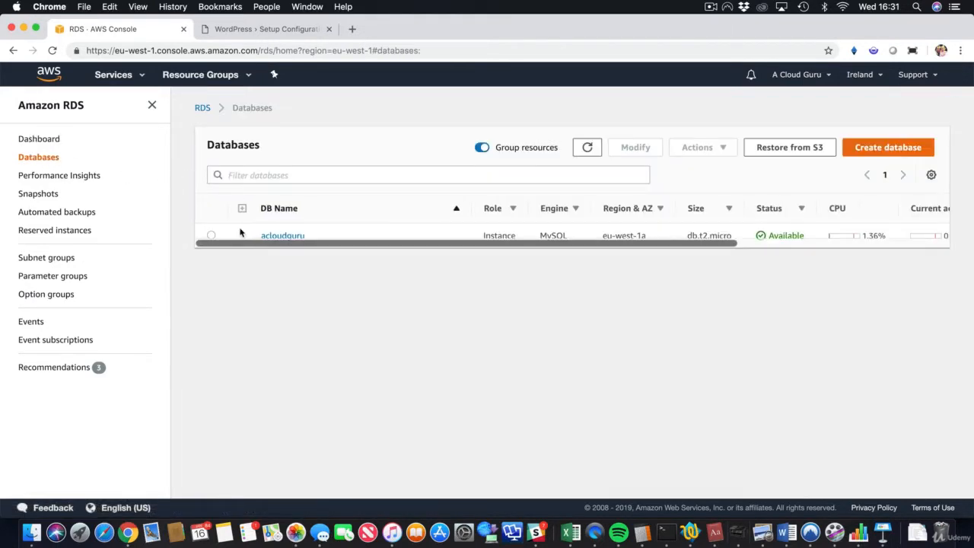
click(292, 235)
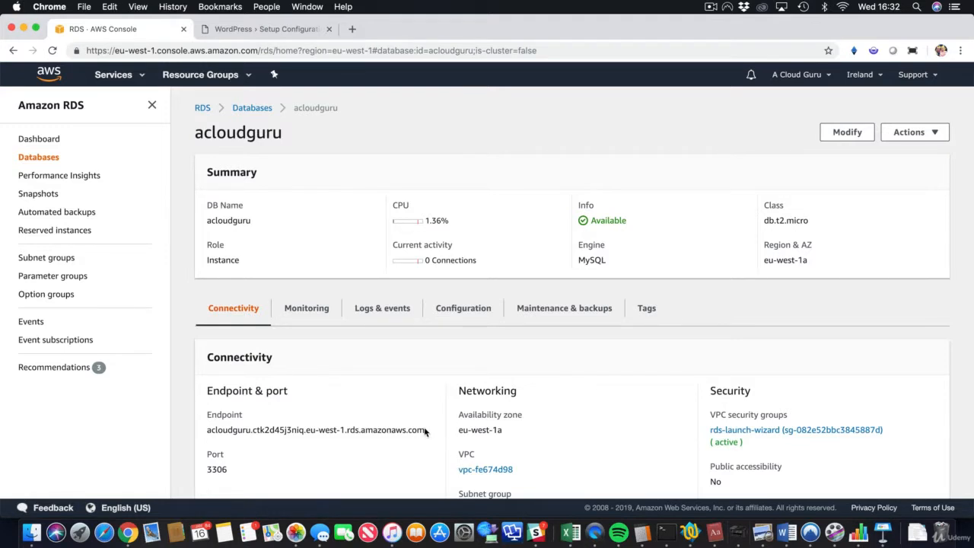
drag(424, 431, 208, 432)
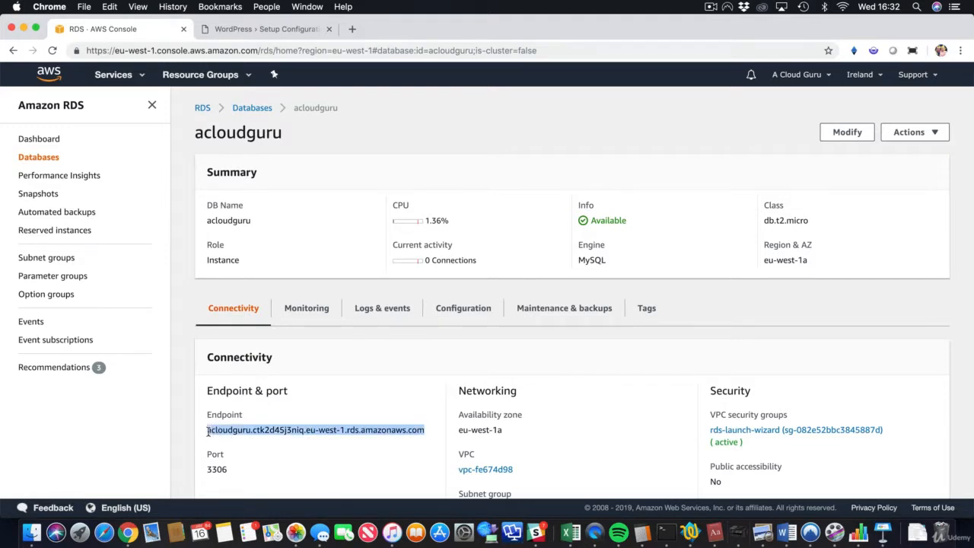
right_click(208, 432)
click(228, 436)
click(268, 30)
Replace localhost with the RDS endpoint as Database Host, submit, and copy the generated wp-config.php text.
double_click(413, 293)
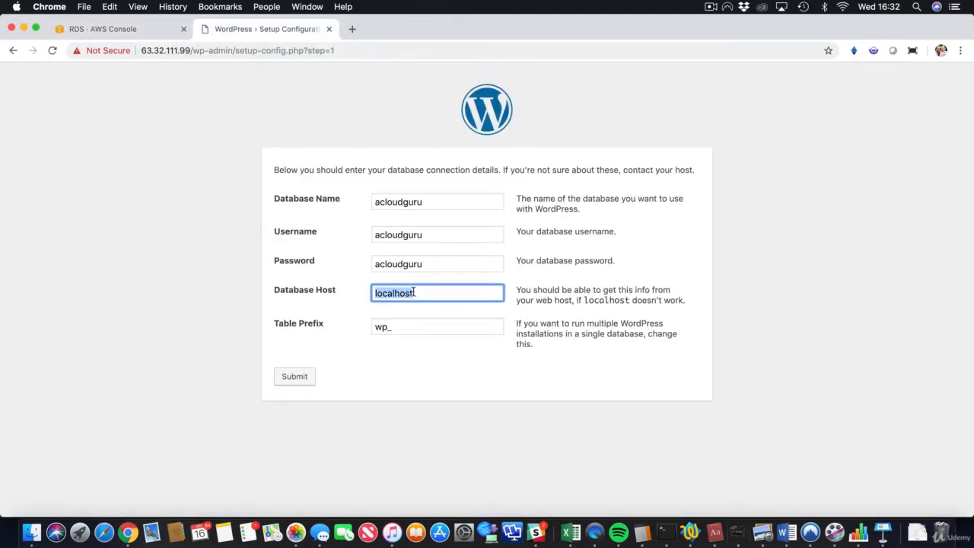
key(super+v)
click(295, 376)
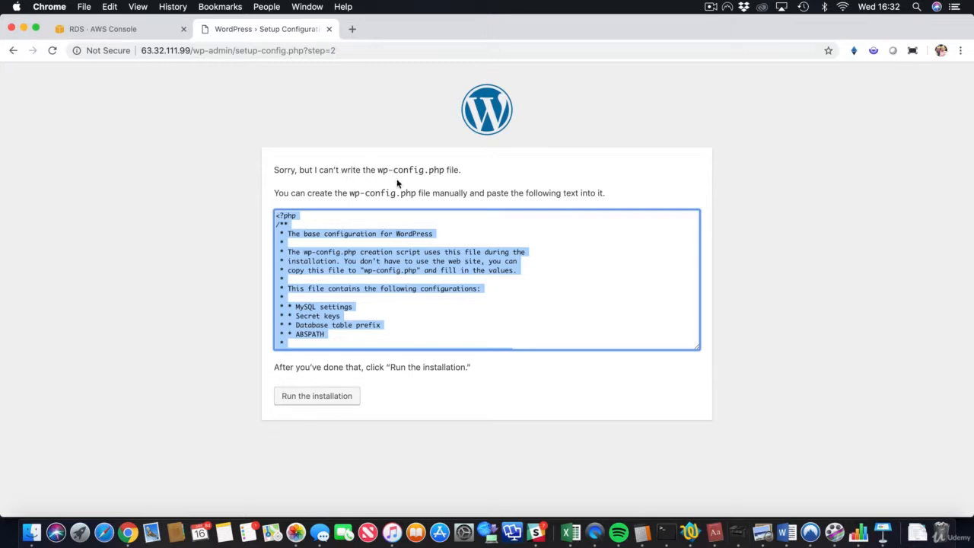
right_click(387, 236)
click(411, 261)
click(184, 222)
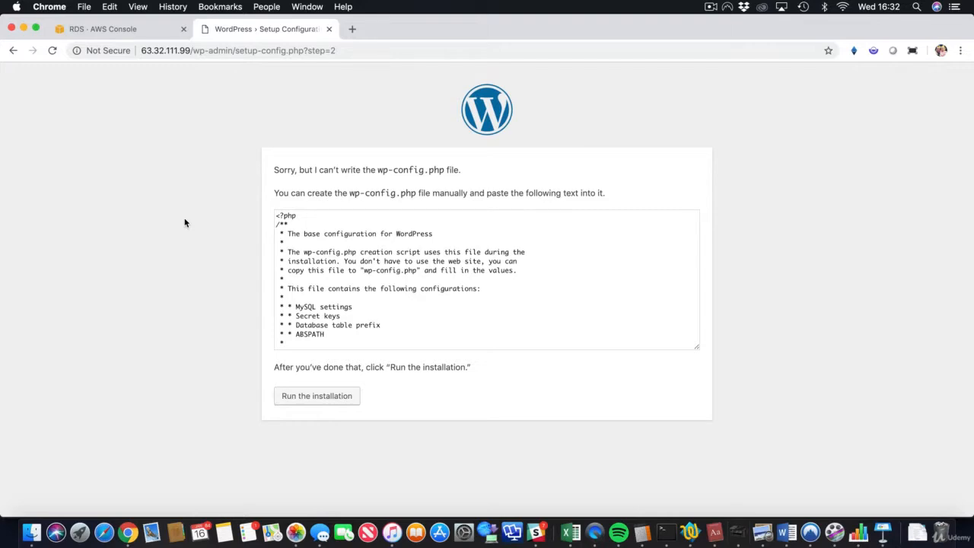
SSH back into the web server, become root with sudo su, and clear the screen.
key(ctrl+Right)
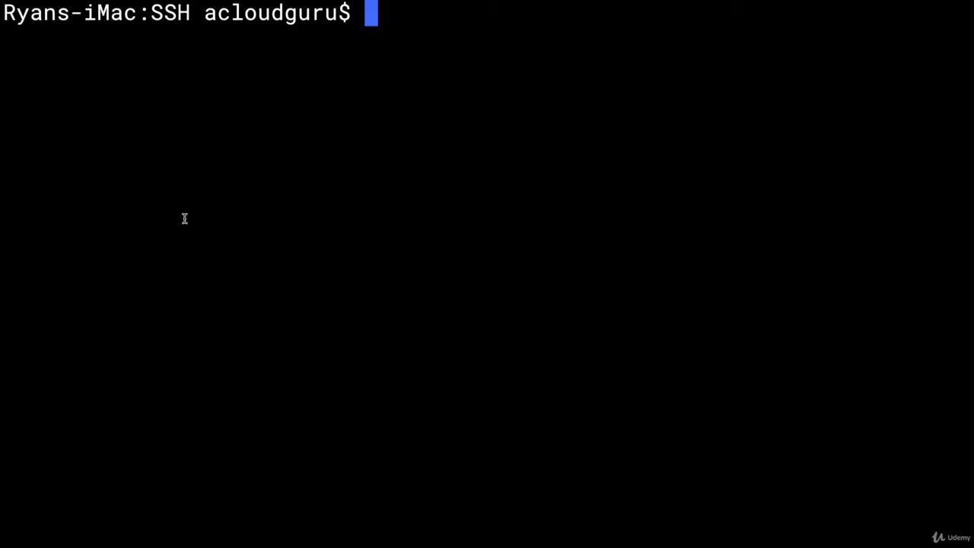
key(Up)
key(Up)
key(Return)
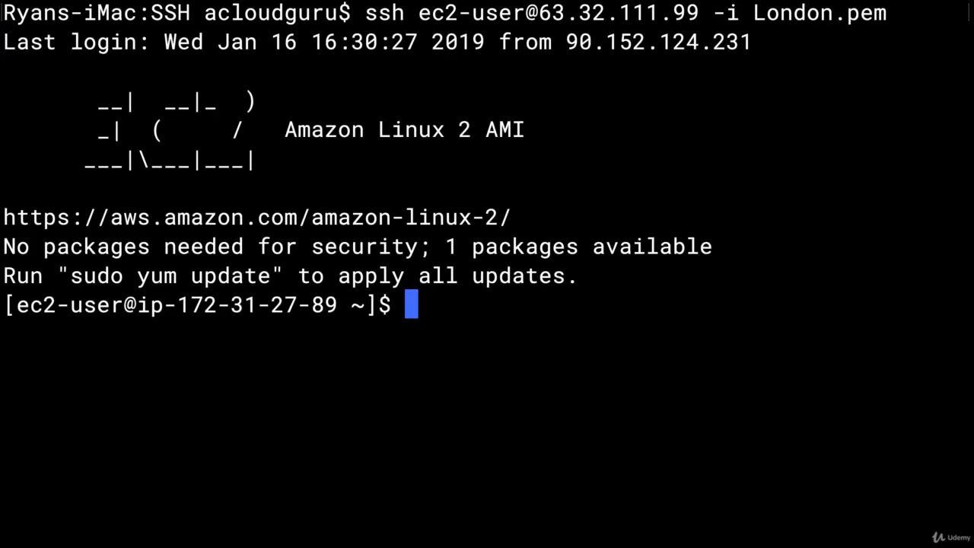
text(cd)
key(BackSpace)
key(BackSpace)
text(sudo )
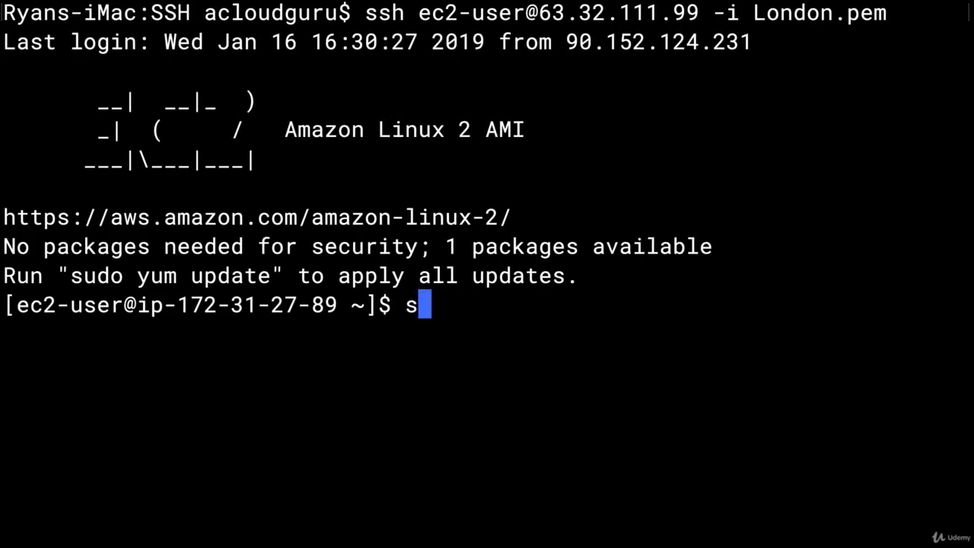
text(su)
key(Return)
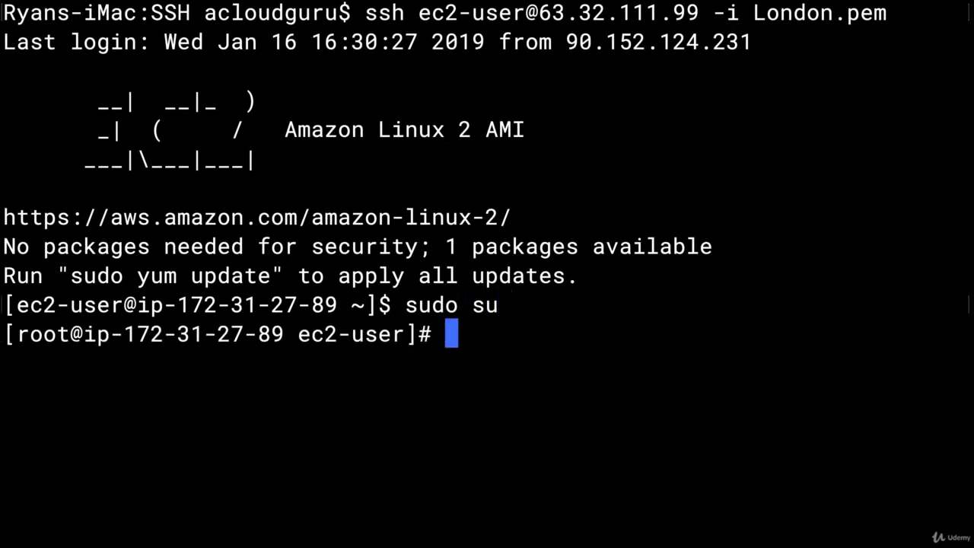
text(clear)
key(Return)
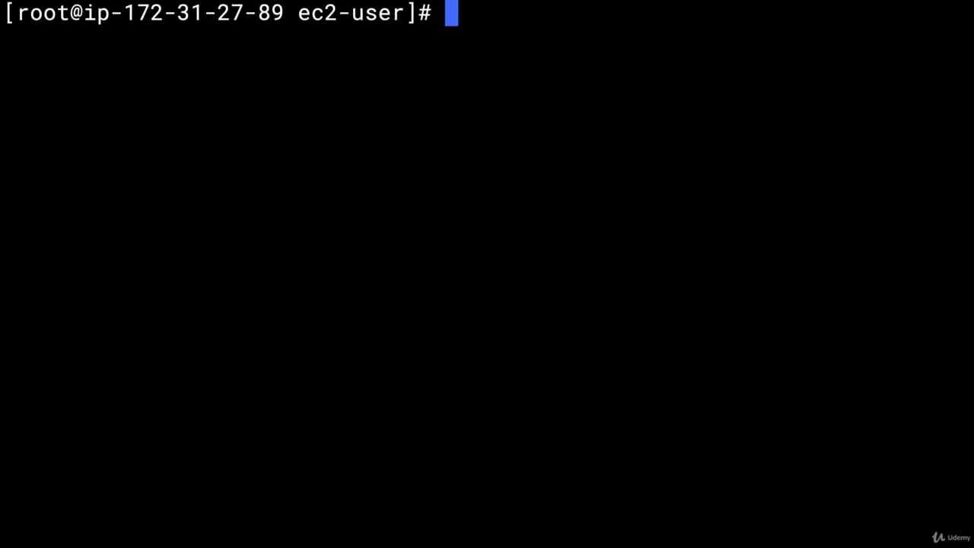
Create /var/www/html/wp-config.php in nano with the pasted WordPress configuration and save it.
text(cd /va)
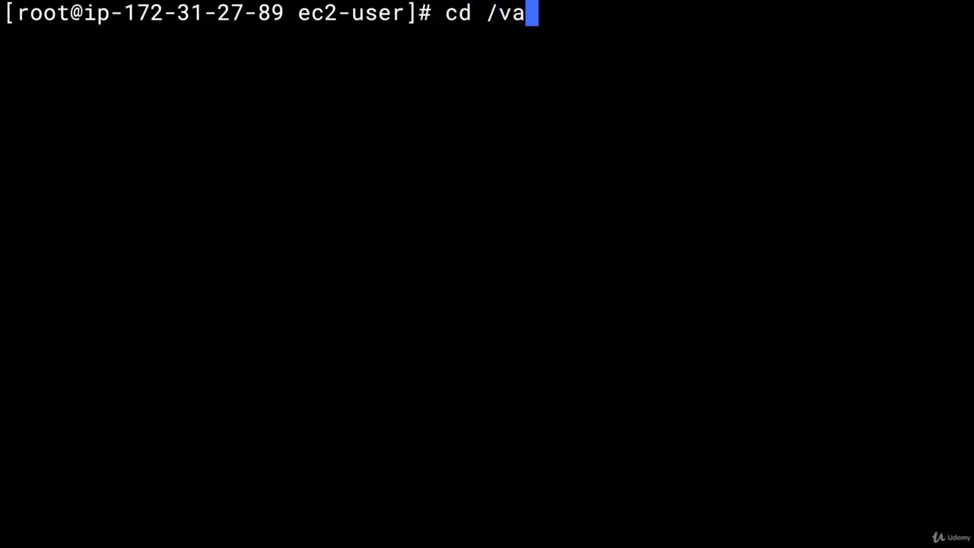
text(r/www/html)
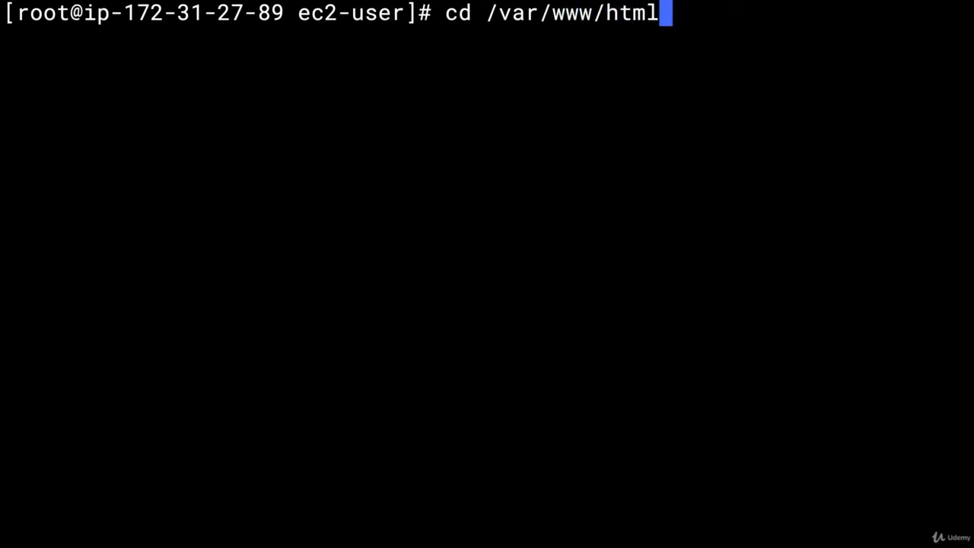
key(Return)
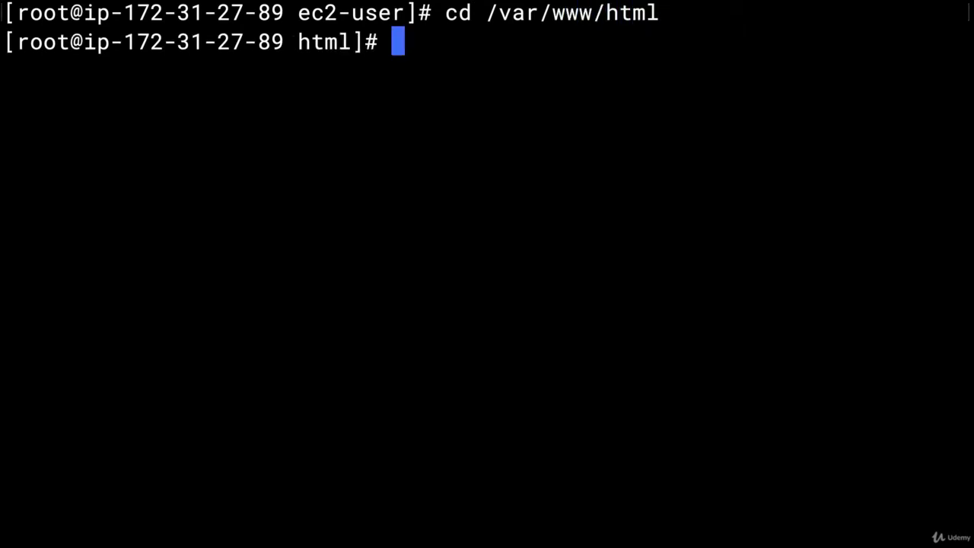
text(nano wp)
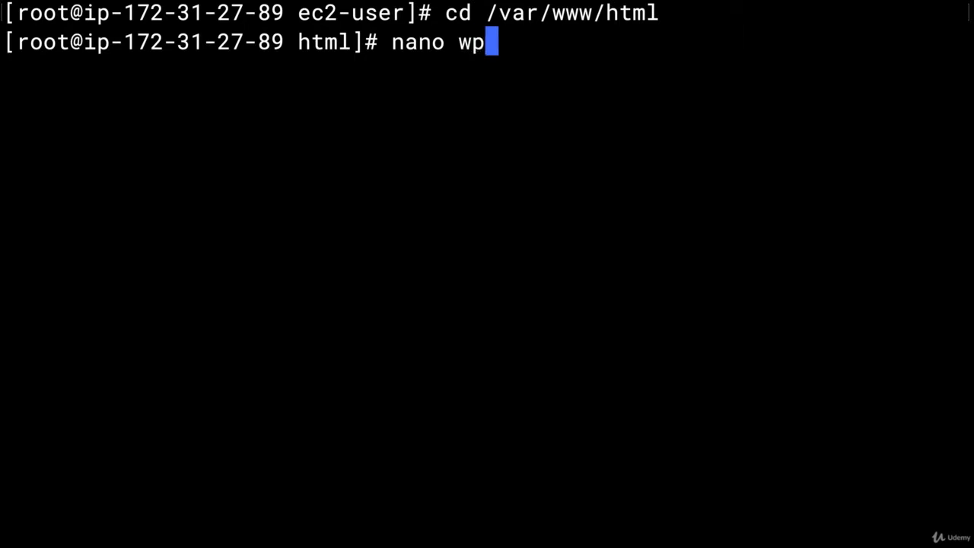
text(-config)
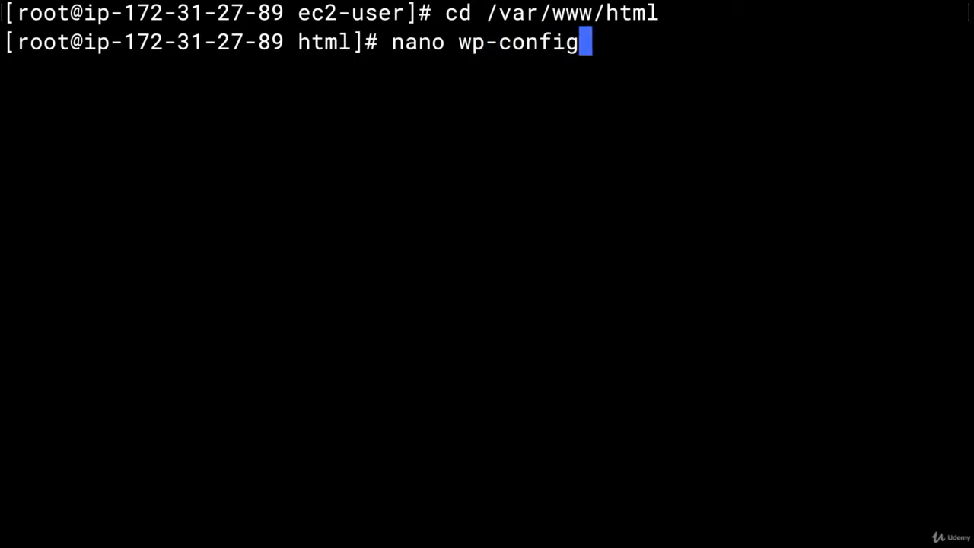
text(.php)
key(Return)
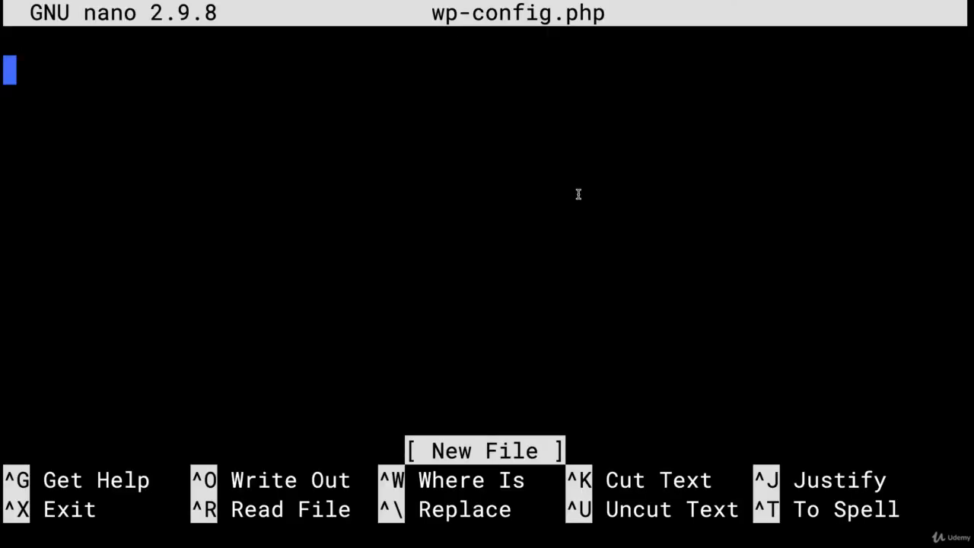
key(super+v)
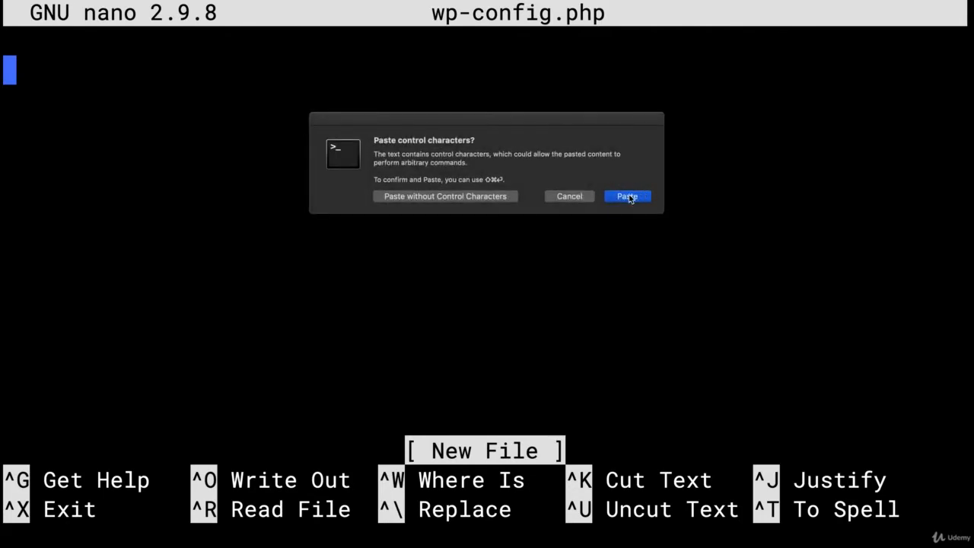
click(627, 197)
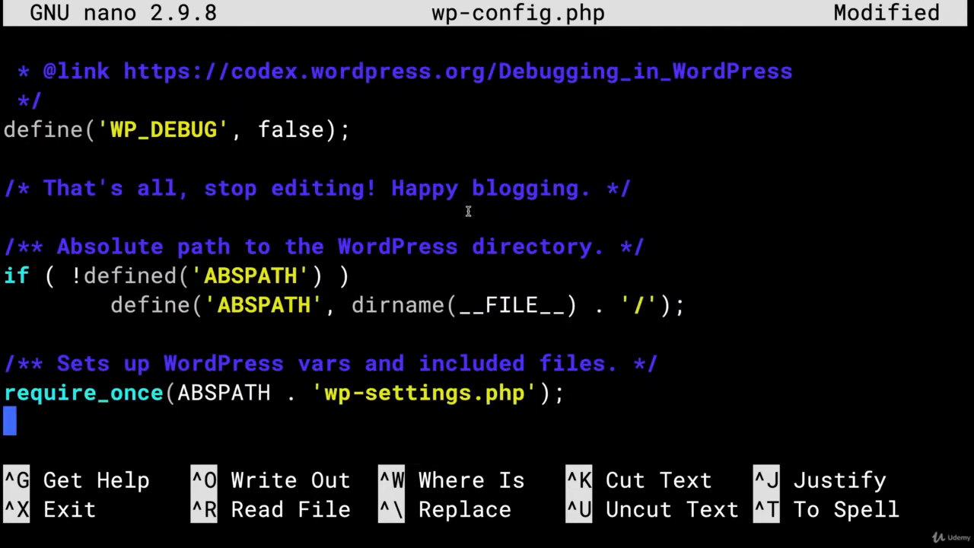
scroll(468, 211, down, 2)
scroll(468, 211, up, 15)
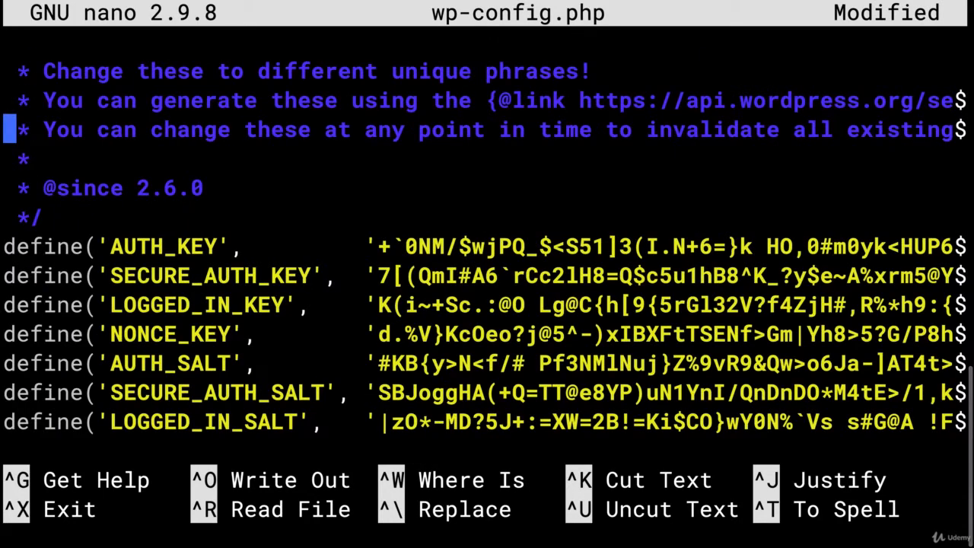
key(ctrl+x)
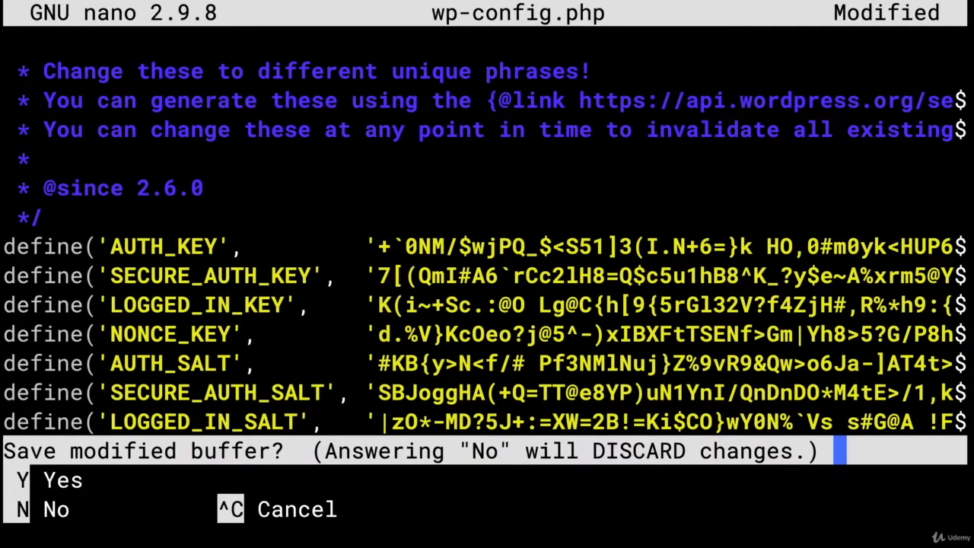
key(y)
key(Return)
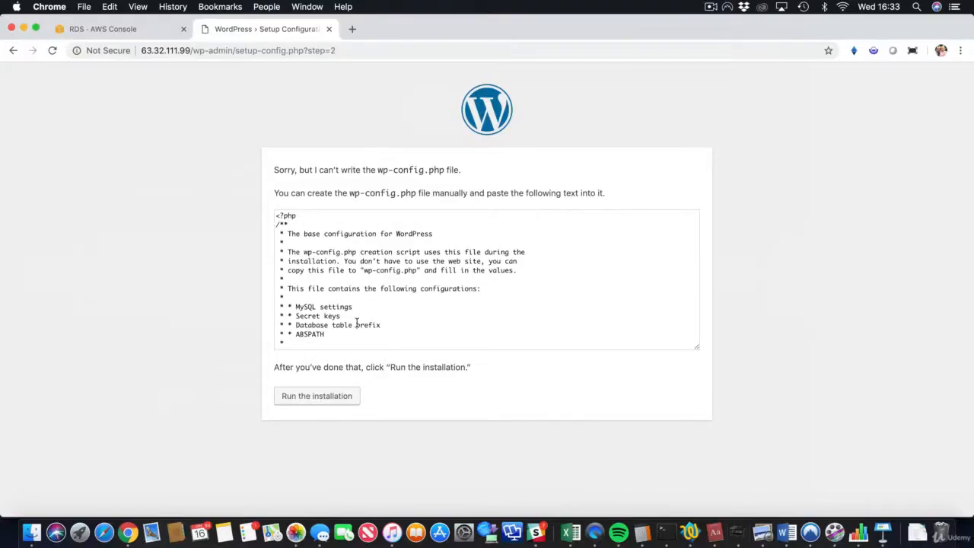
Install WordPress with site title 'Hello Cloud Gurus', an admin username, and a confirmed weak password.
click(312, 396)
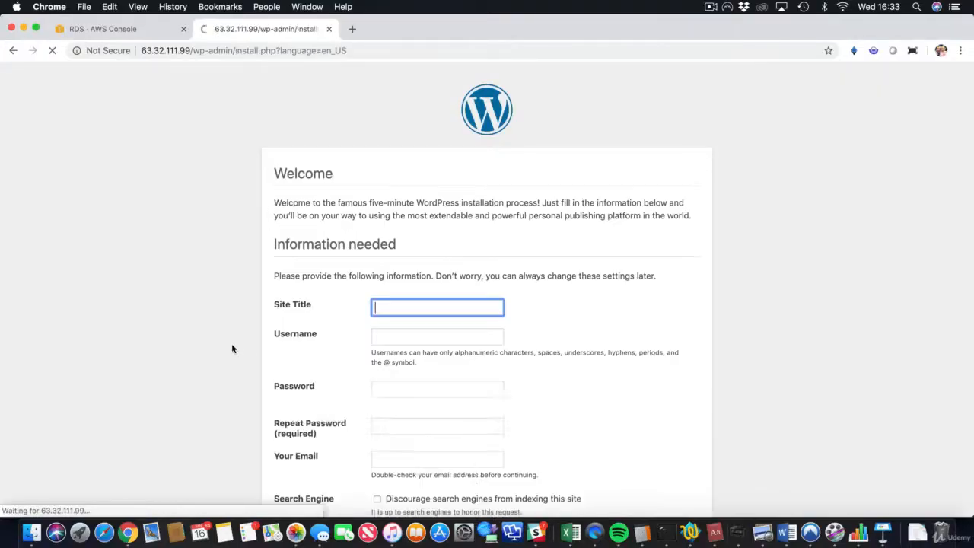
scroll(232, 348, down, 2)
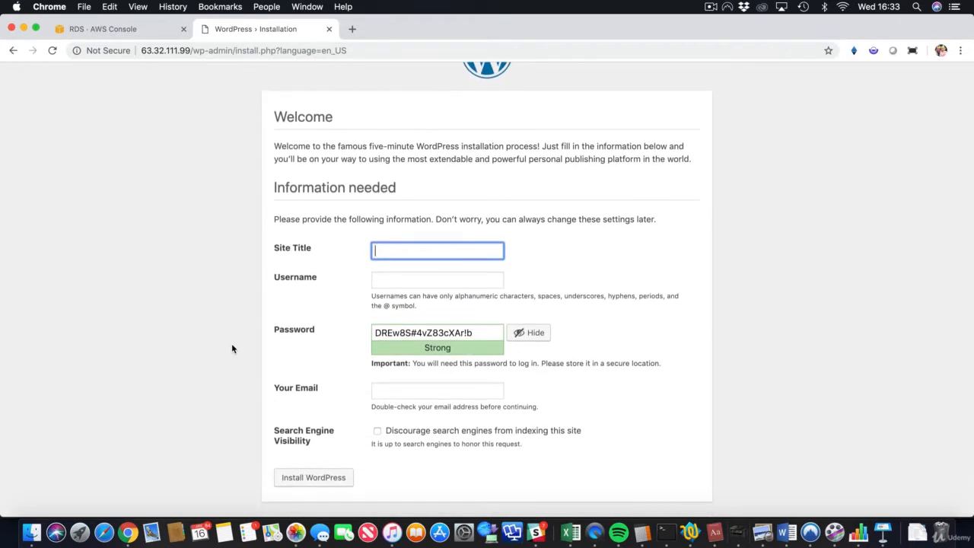
text(Hell)
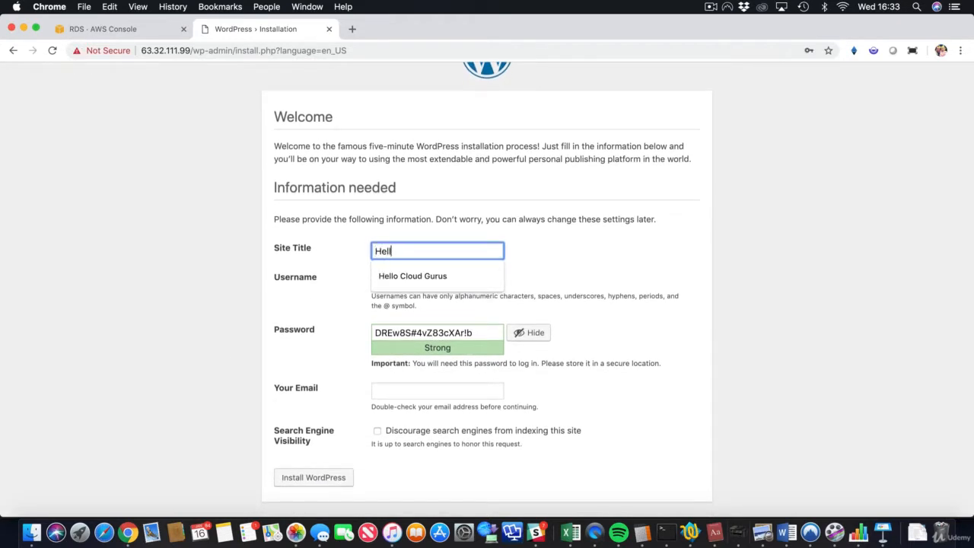
text(o Cloud Gurus)
key(Tab)
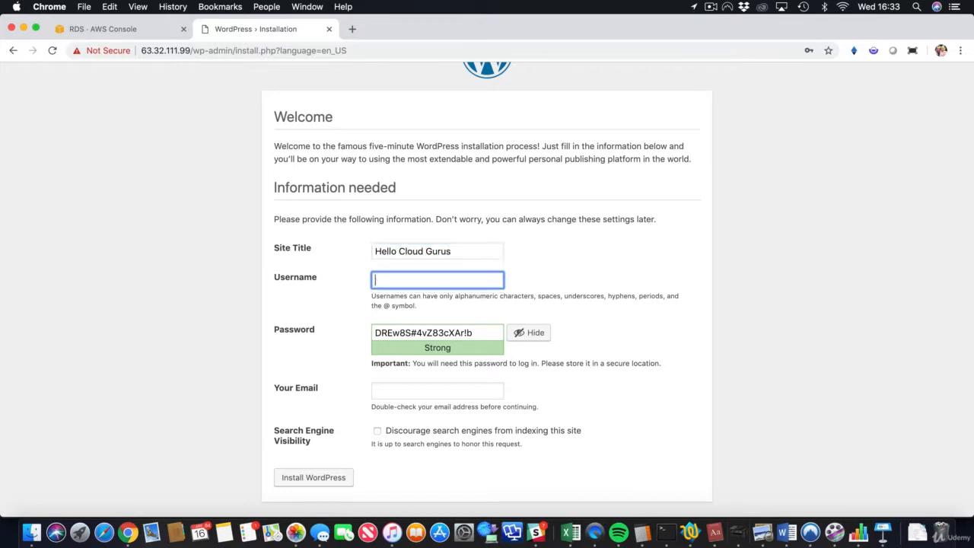
text(acloudguru)
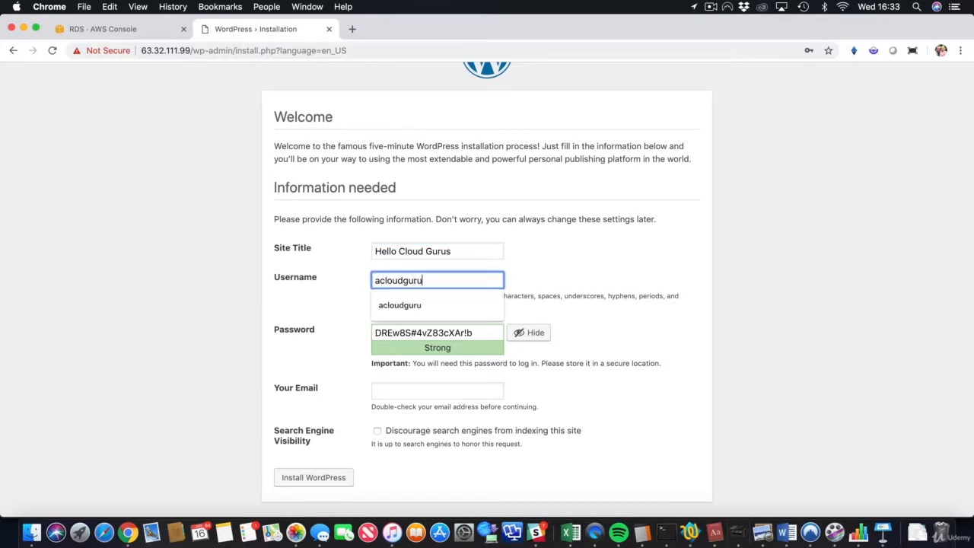
key(Tab)
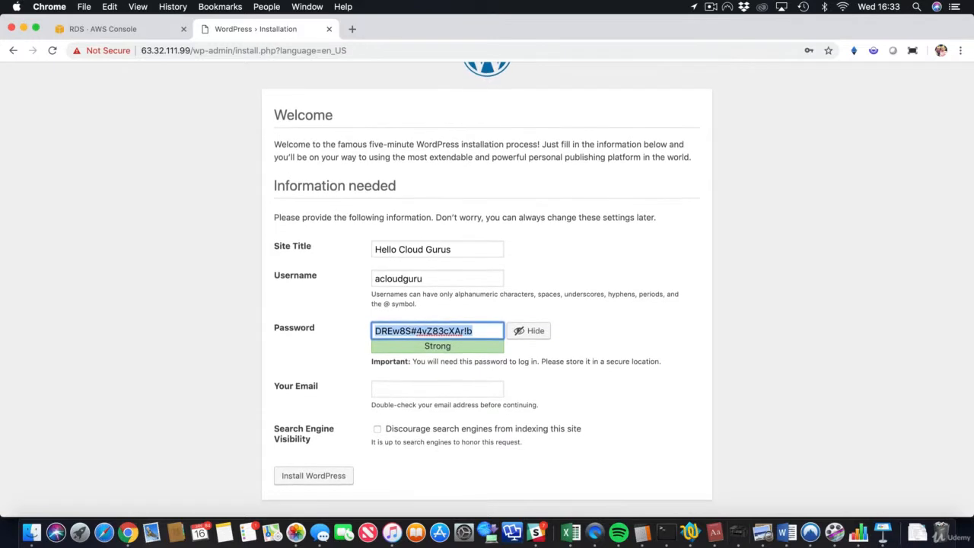
text(acloudguru)
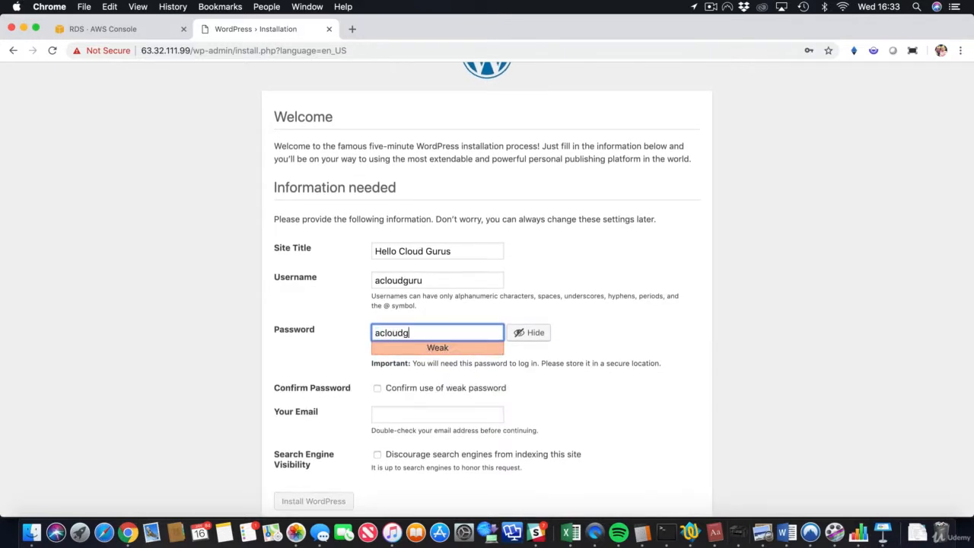
click(232, 355)
scroll(234, 350, down, 1)
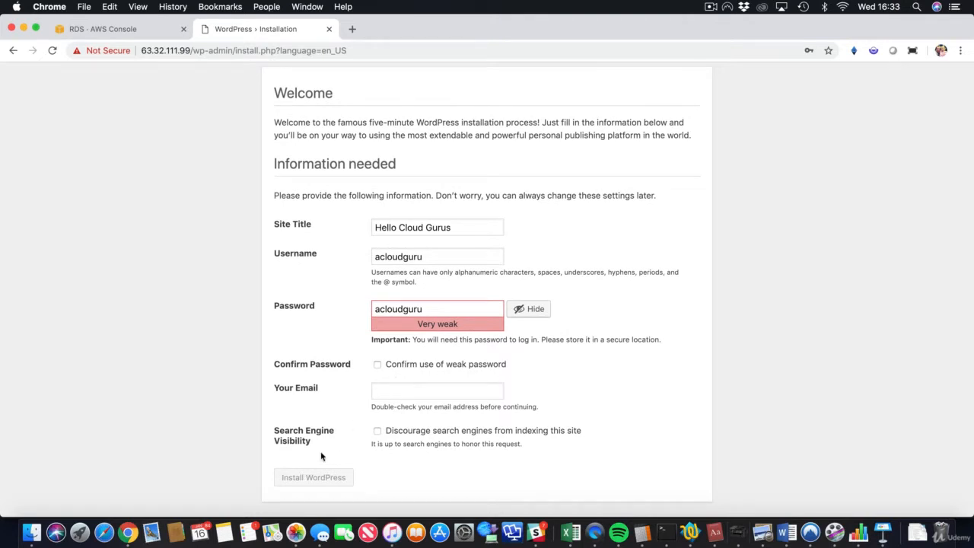
click(462, 364)
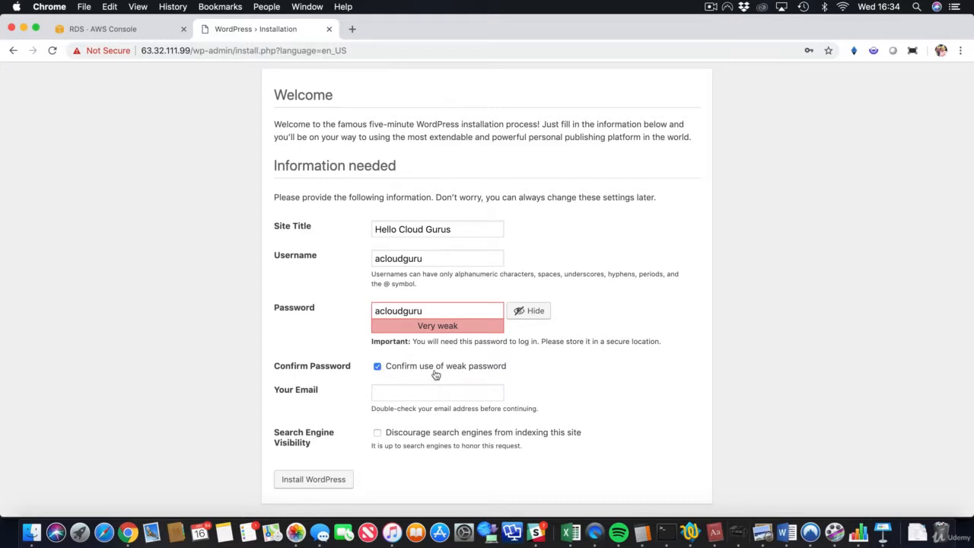
click(314, 478)
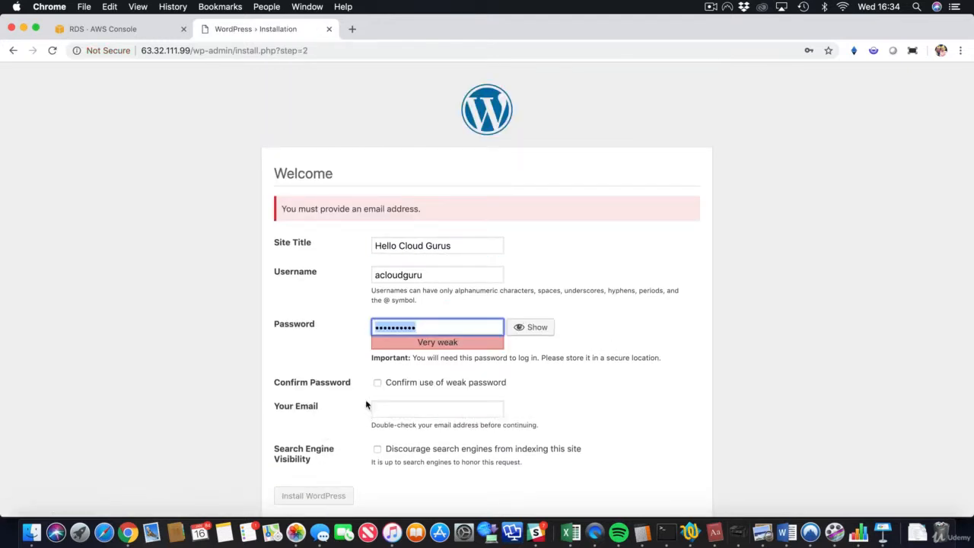
click(378, 382)
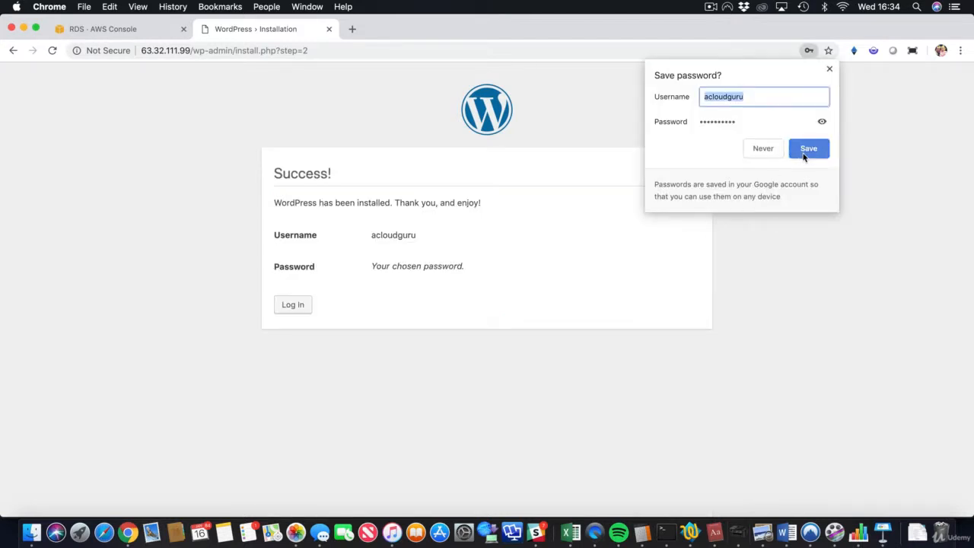
Save the admin login in the browser and sign in to the Hello Cloud Gurus WordPress admin.
click(805, 150)
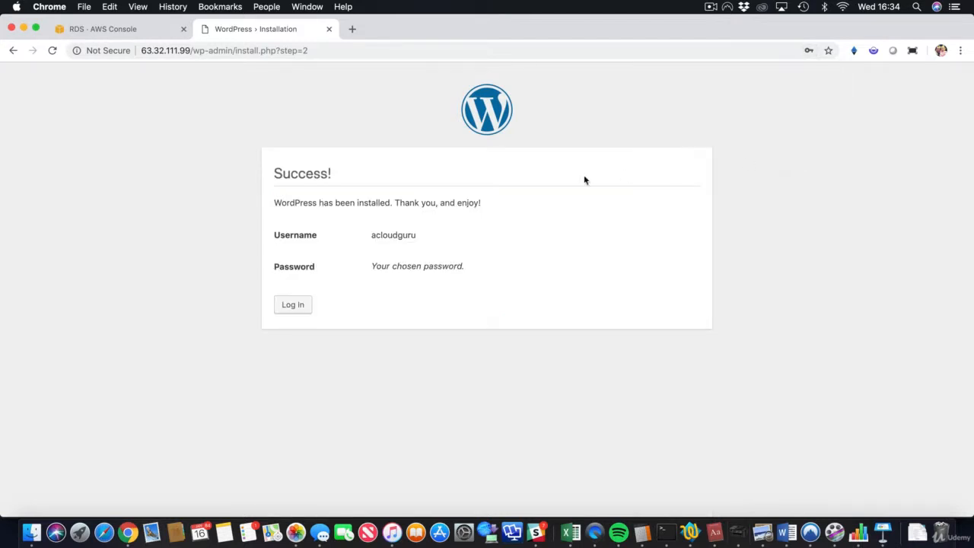
click(293, 305)
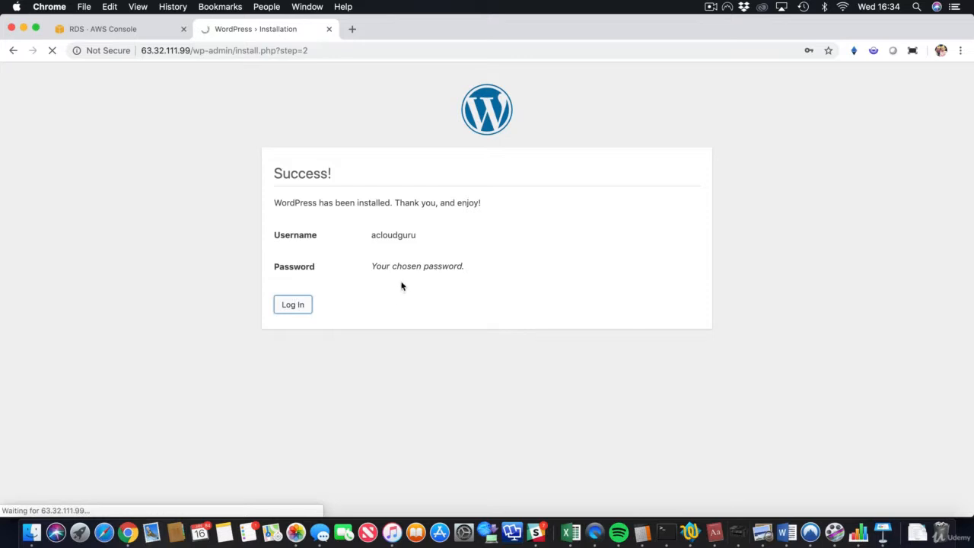
click(549, 325)
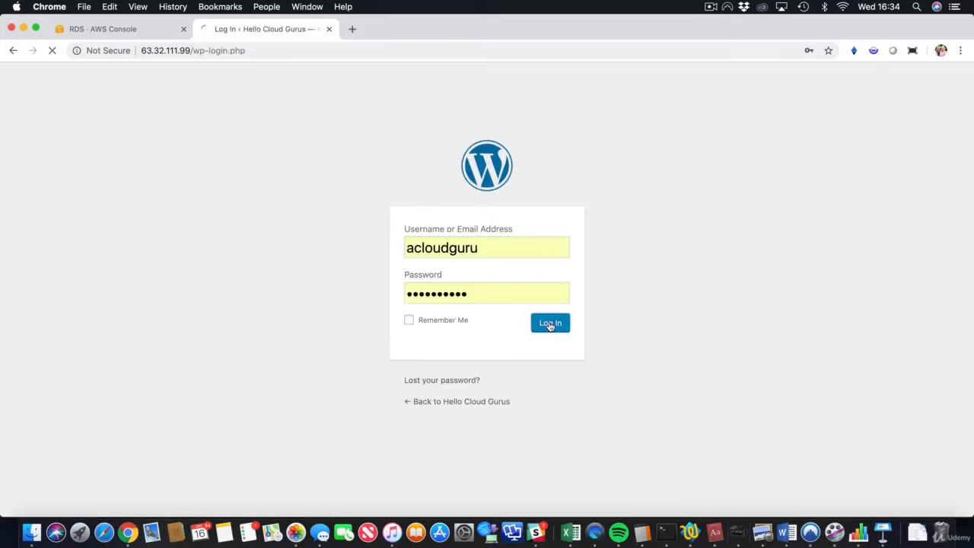